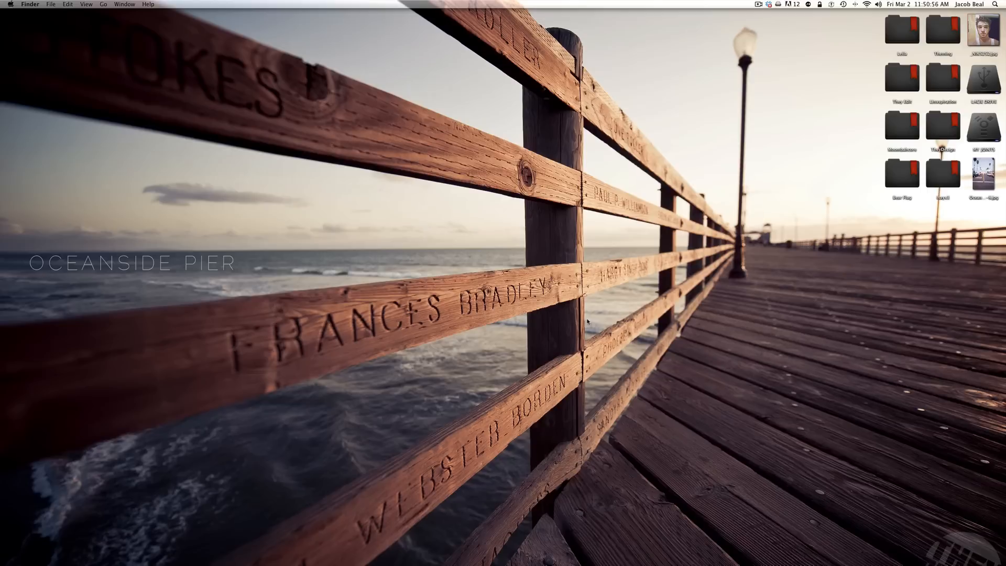
Switch to Adobe Lightroom 3, set the barber photo's exposure to +0.25 and raise its fill light to 4.
mouse_move(523, 561)
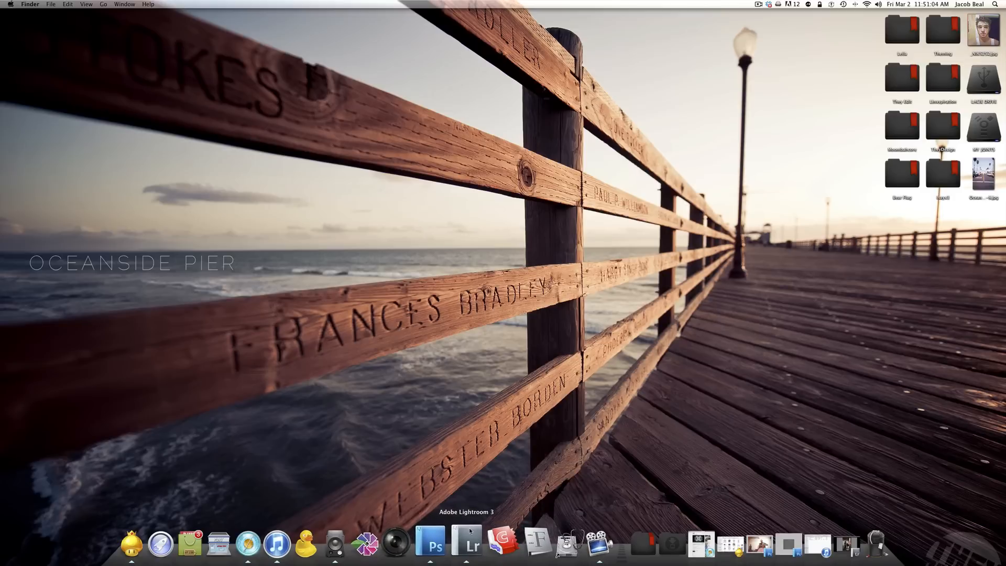
left_click(470, 530)
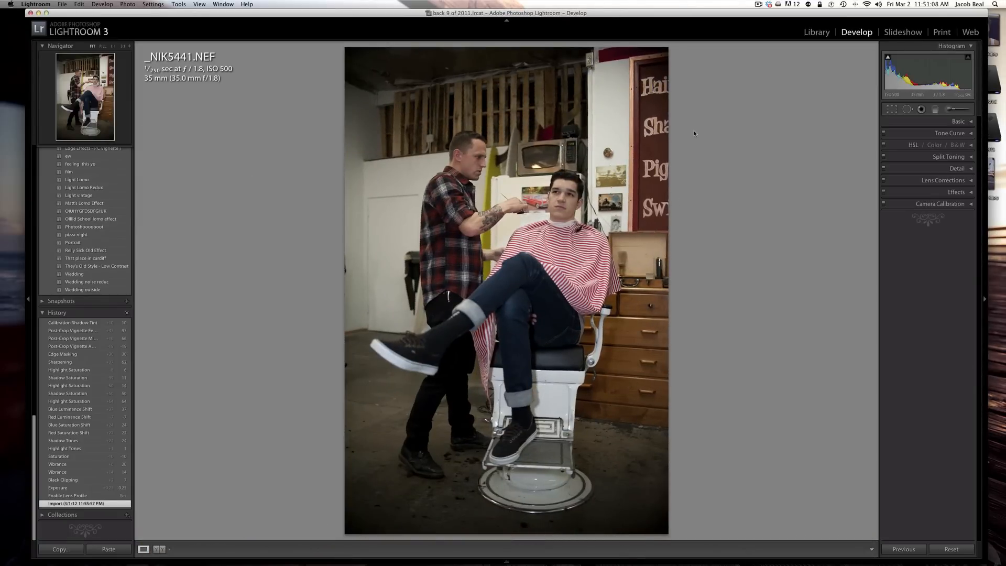
left_click(969, 122)
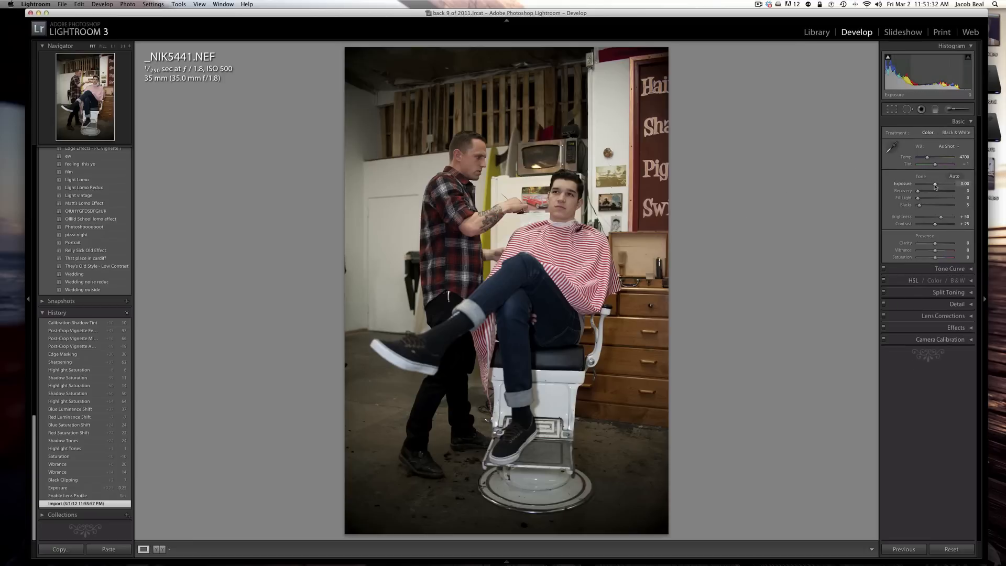
left_click_drag(936, 185, 937, 185)
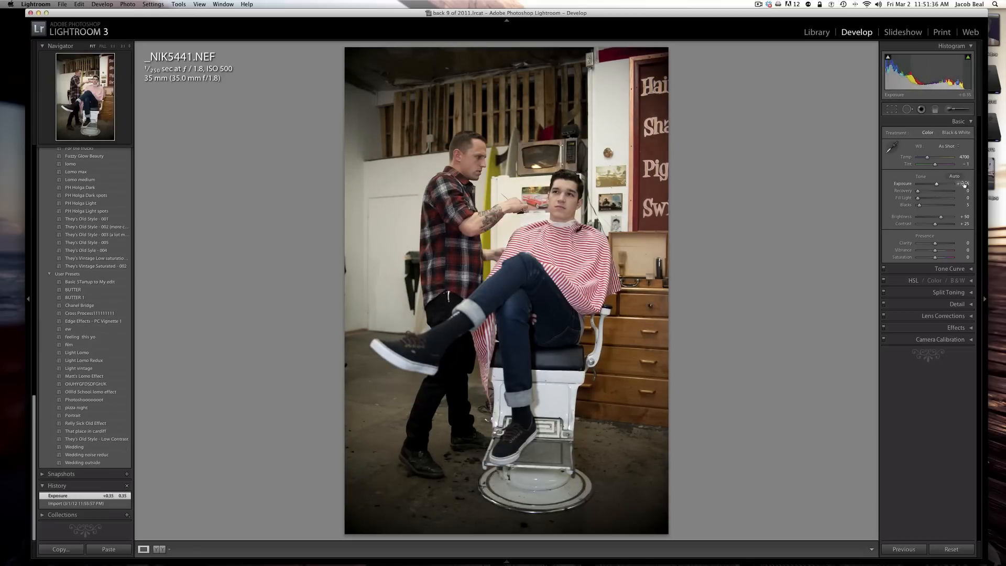
left_click_drag(964, 185, 965, 185)
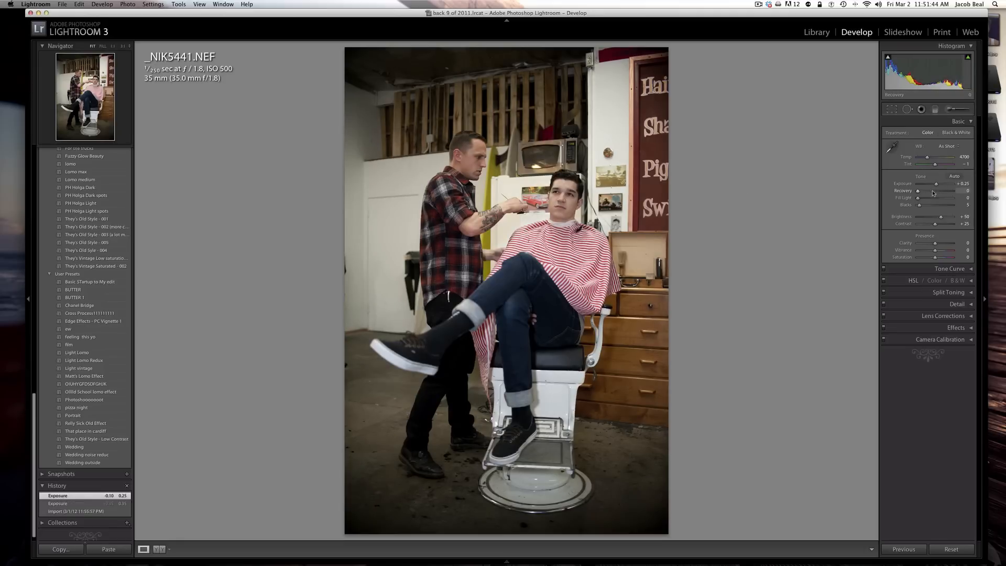
left_click_drag(918, 199, 920, 199)
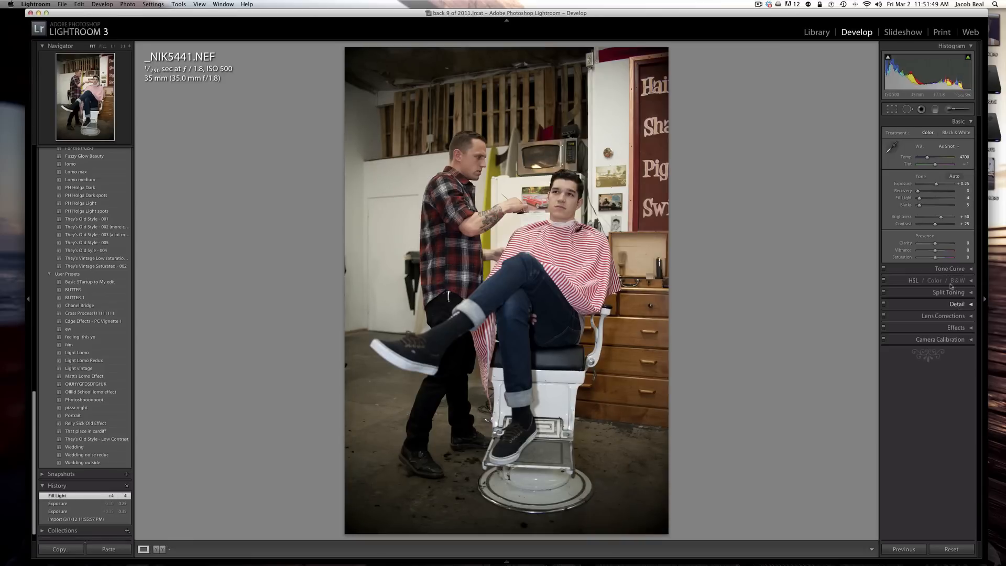
Enable lens profile corrections for the photo with the default setup.
left_click(969, 317)
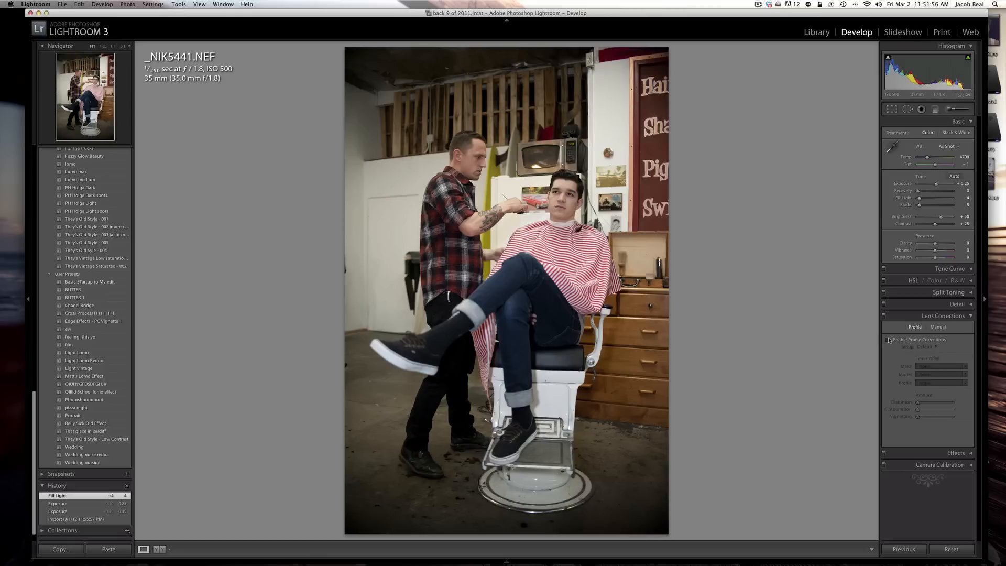
left_click(888, 340)
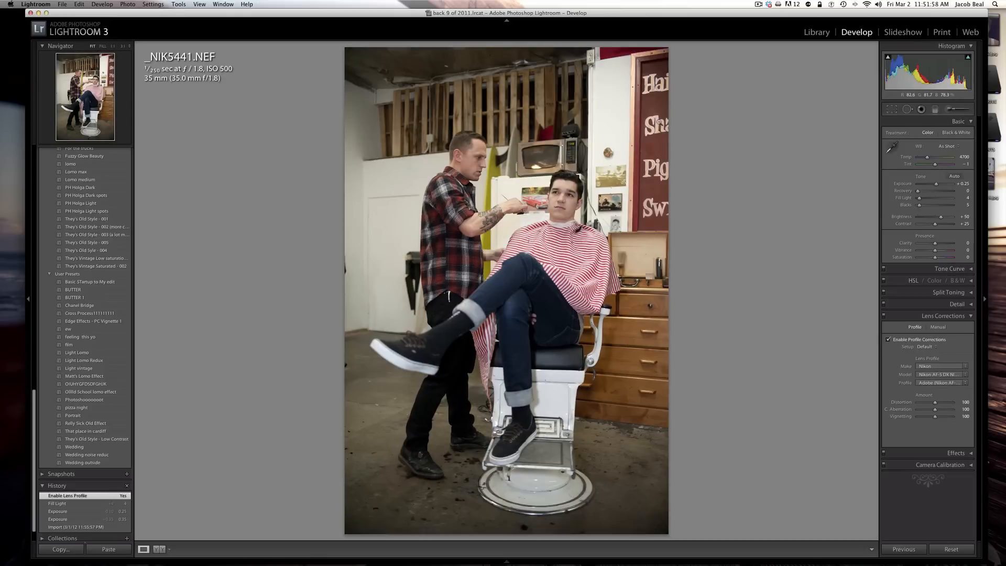
left_click(970, 317)
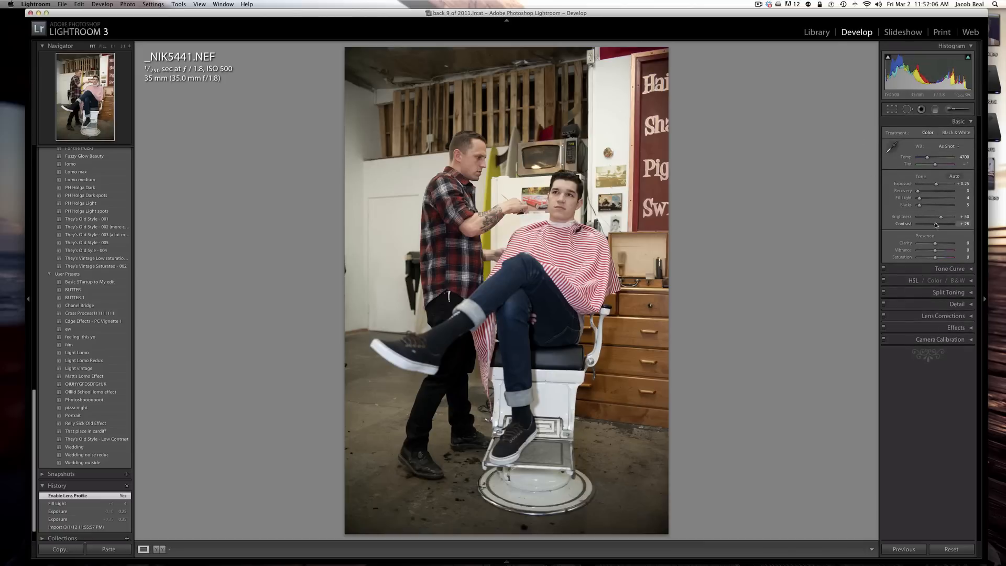
Set the photo's contrast to +43, vibrance to +20 and saturation to -6 in the basic adjustments.
left_click_drag(936, 225, 938, 225)
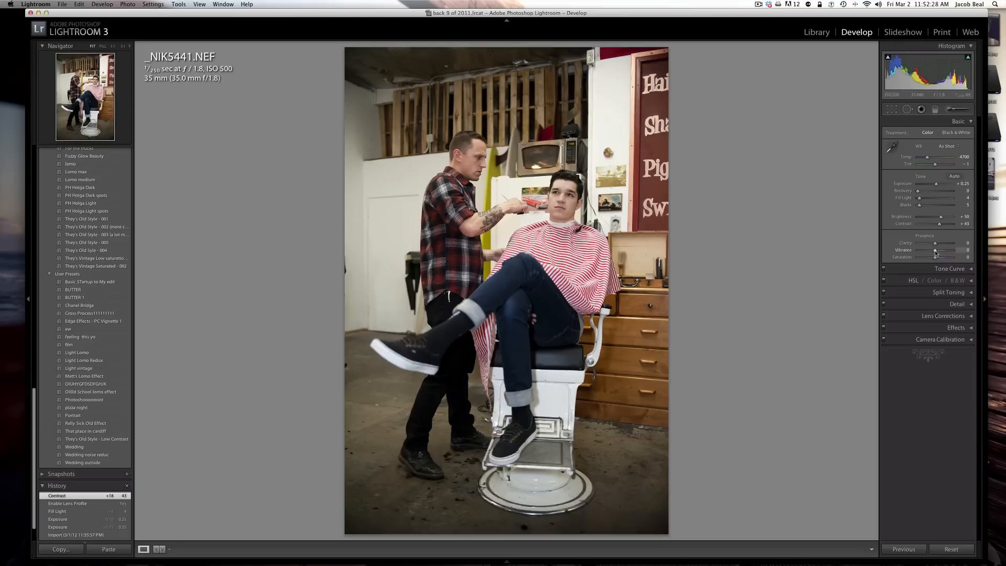
left_click_drag(935, 252, 938, 253)
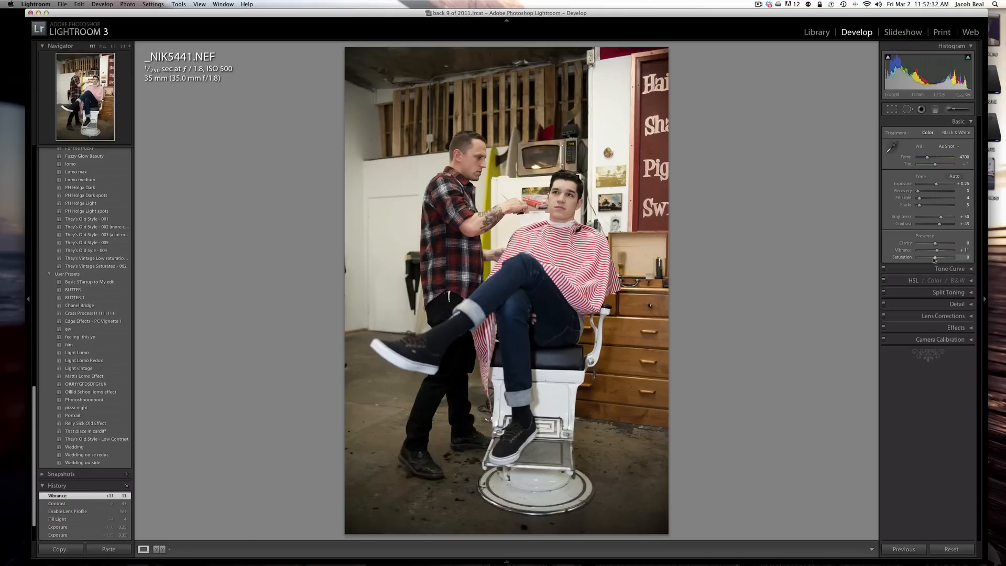
left_click_drag(936, 251, 934, 259)
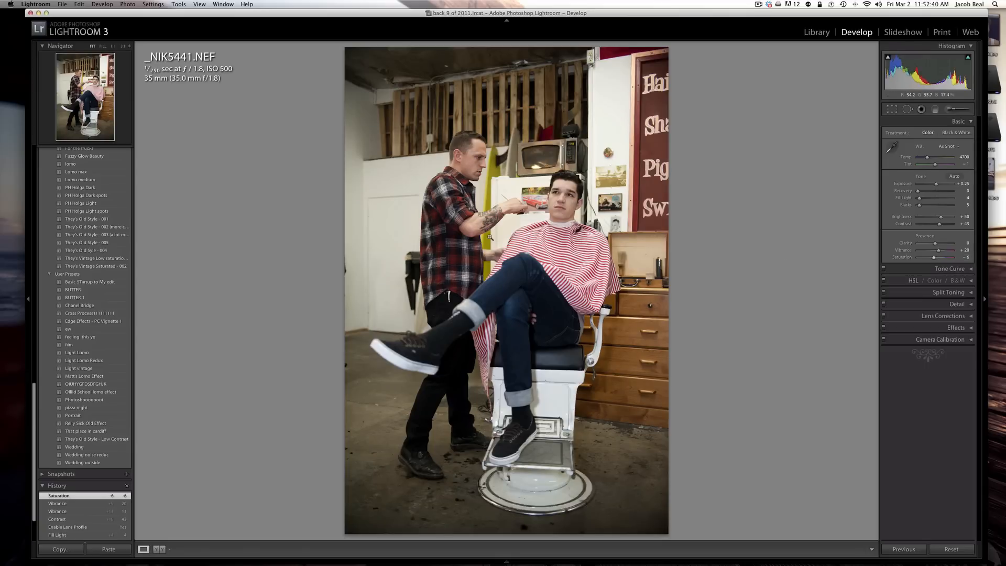
left_click(971, 122)
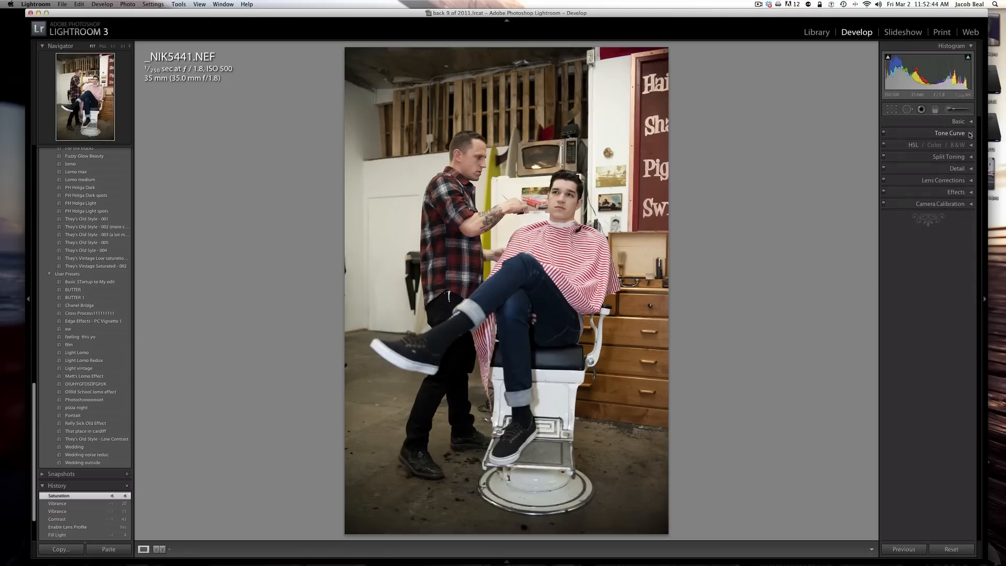
Raise the shadows region of the tone curve to +12.
left_click(970, 133)
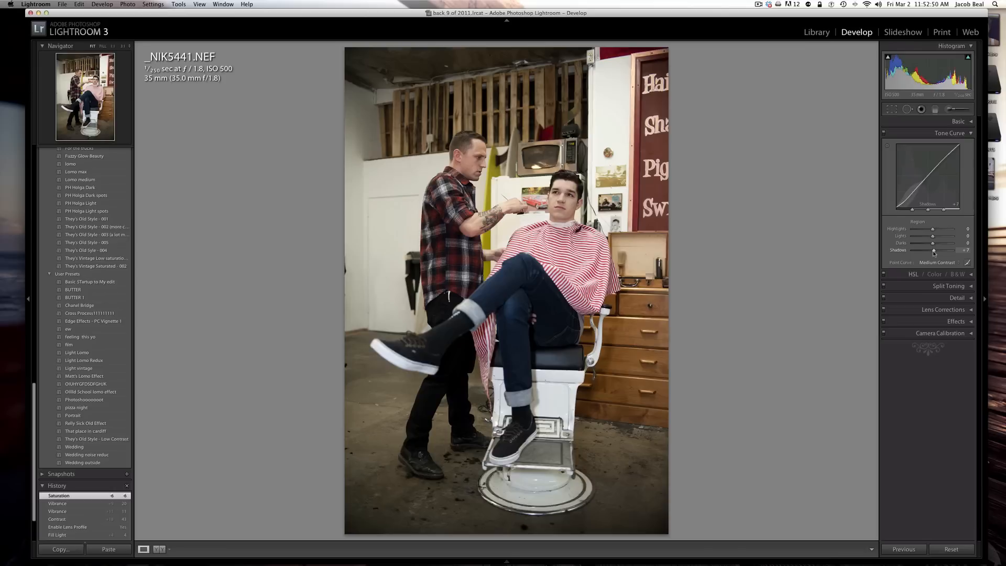
left_click_drag(933, 252, 935, 253)
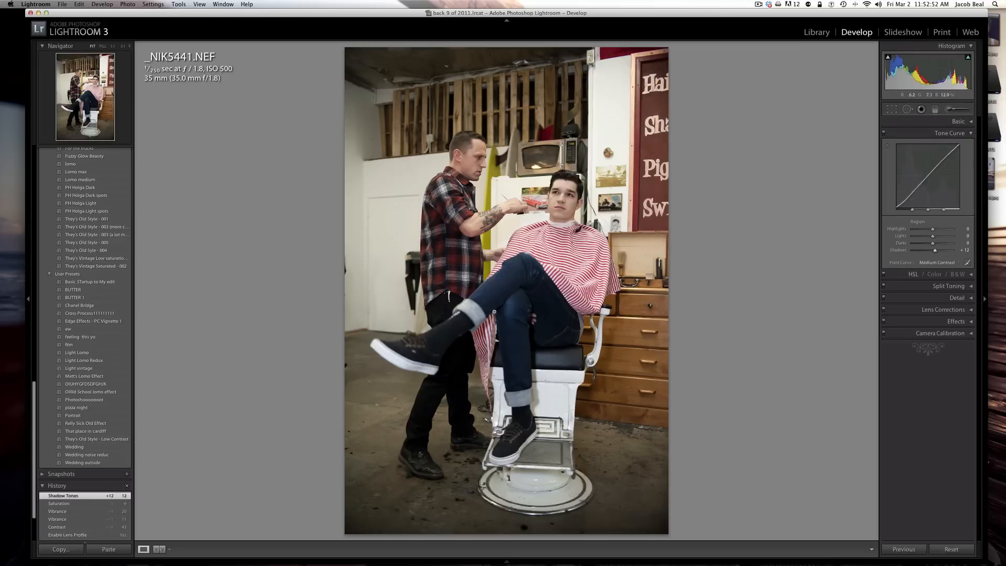
left_click(955, 131)
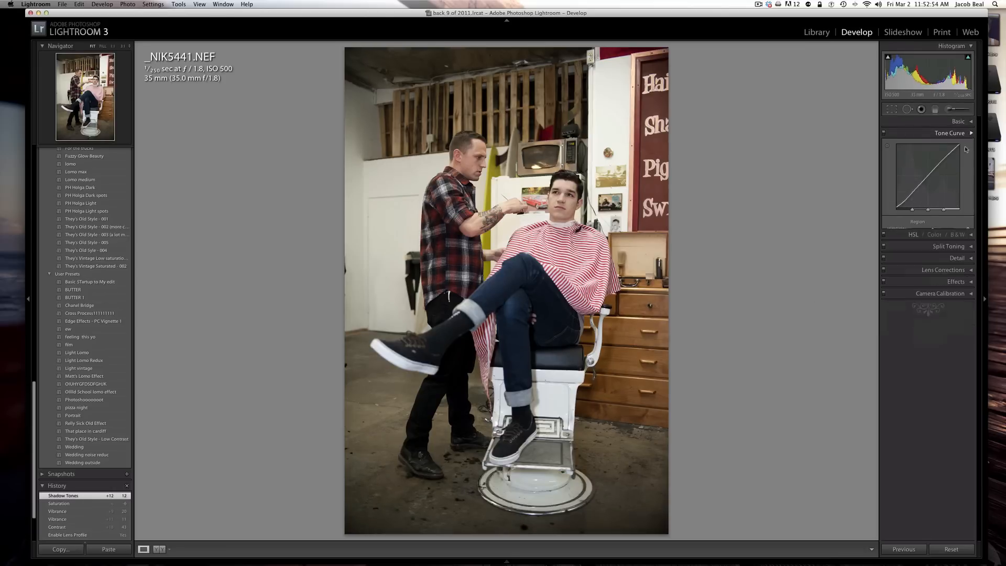
Set the HSL saturation to +12 for red and +33 for orange.
left_click(970, 145)
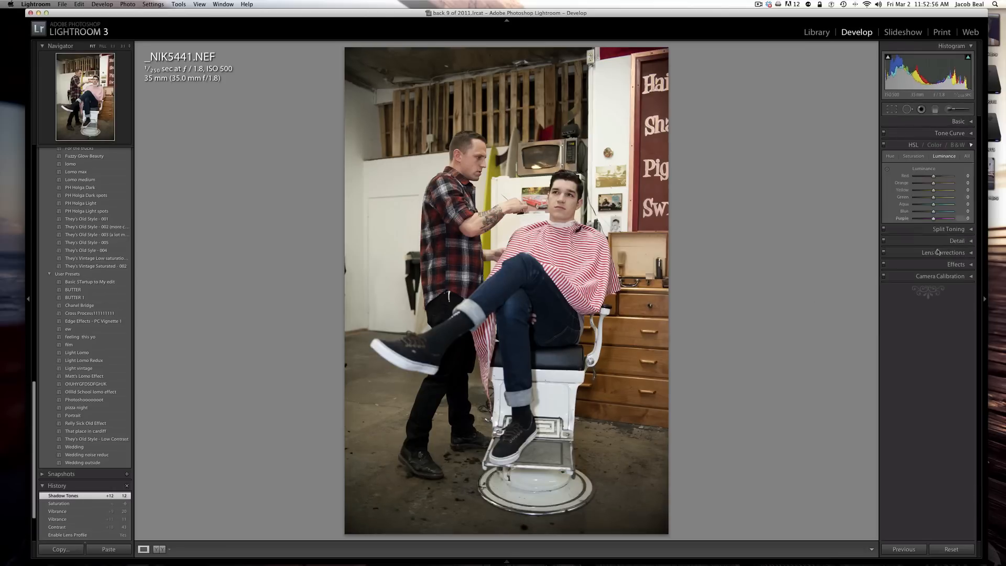
left_click(913, 156)
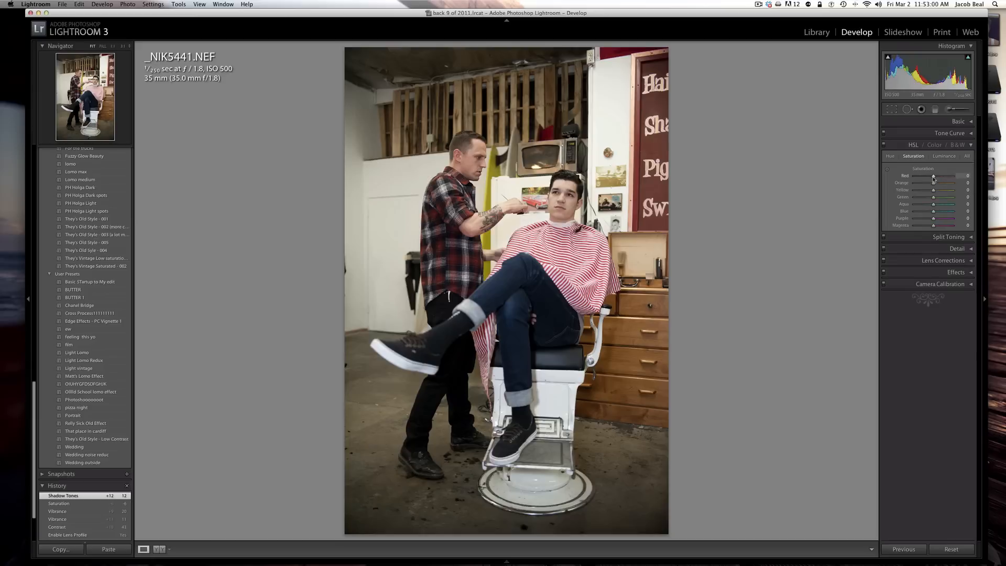
left_click_drag(933, 178, 935, 178)
left_click_drag(933, 183, 939, 184)
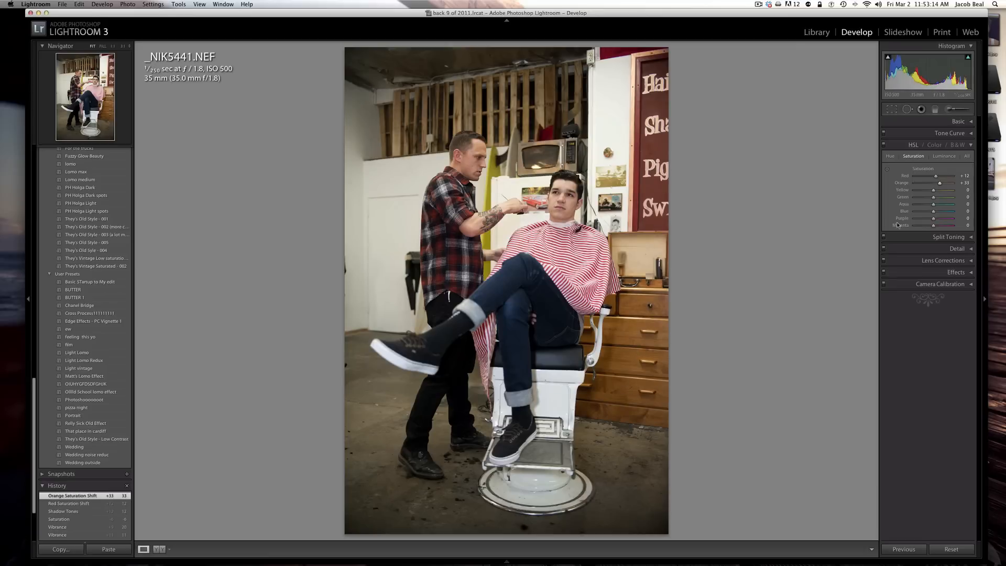
Raise the HSL saturation of the blue tones and set the aqua saturation to +13.
left_click_drag(933, 211, 937, 211)
left_click_drag(933, 204, 938, 205)
left_click(936, 146)
left_click(912, 146)
left_click(944, 156)
left_click(970, 147)
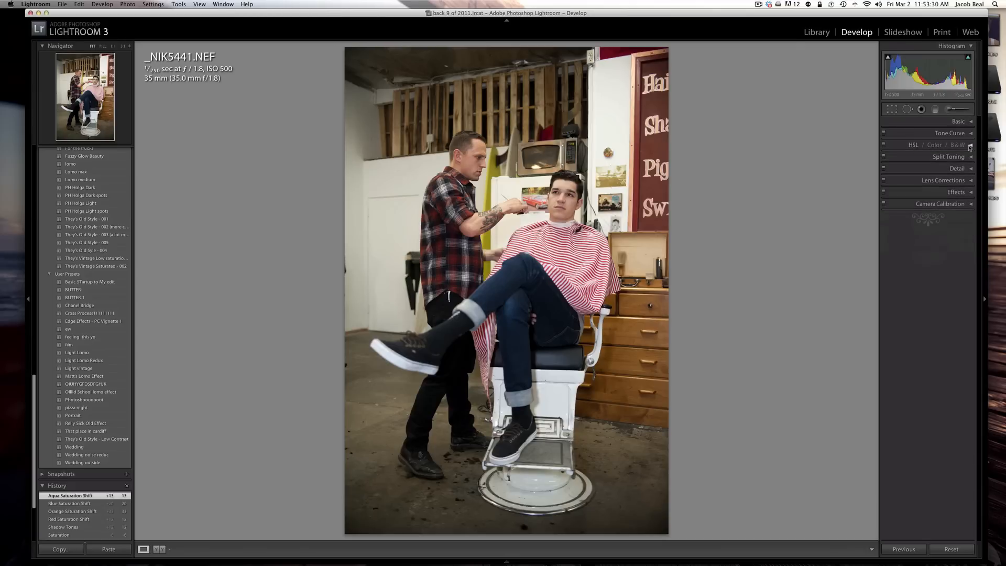
Split tone the photo with yellow highlights at hue 52, saturation 64, and blue shadows at hue 215, saturation 50.
left_click(960, 158)
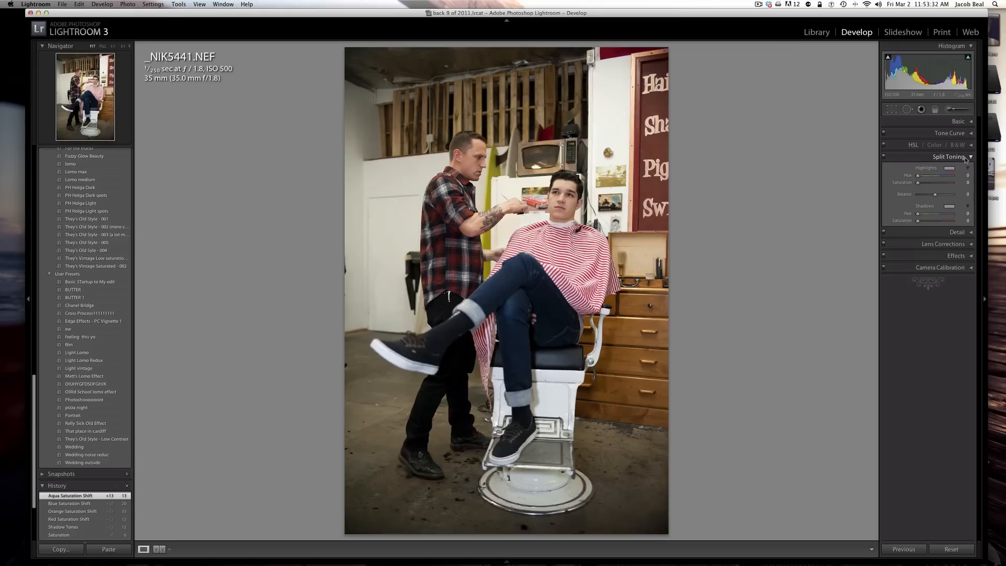
left_click(950, 169)
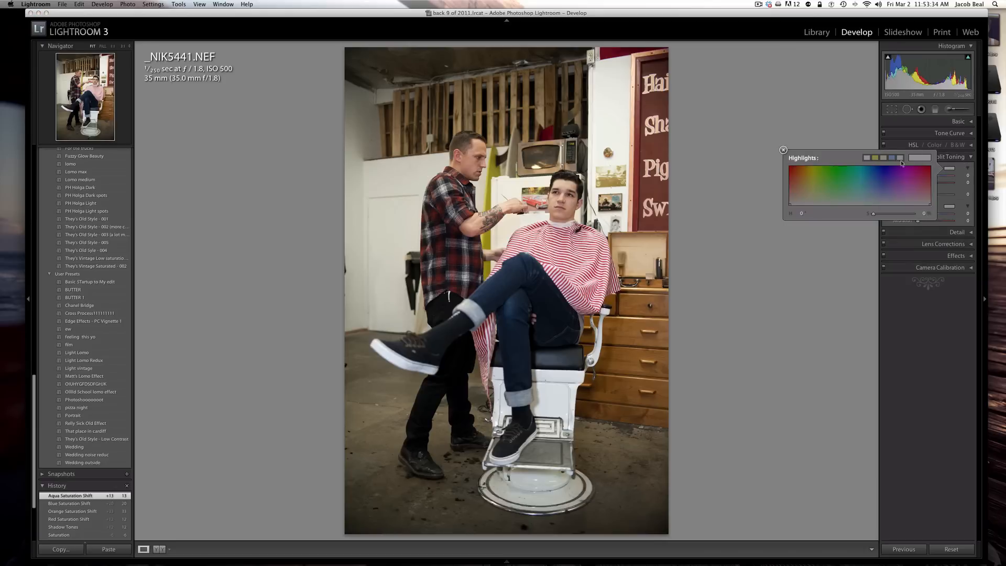
left_click(875, 157)
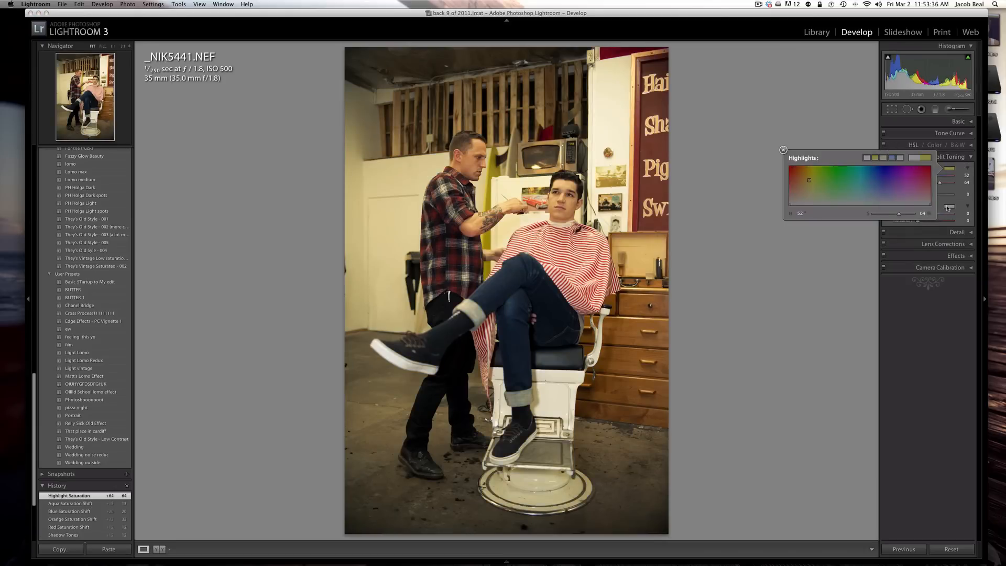
left_click(948, 207)
left_click(873, 223)
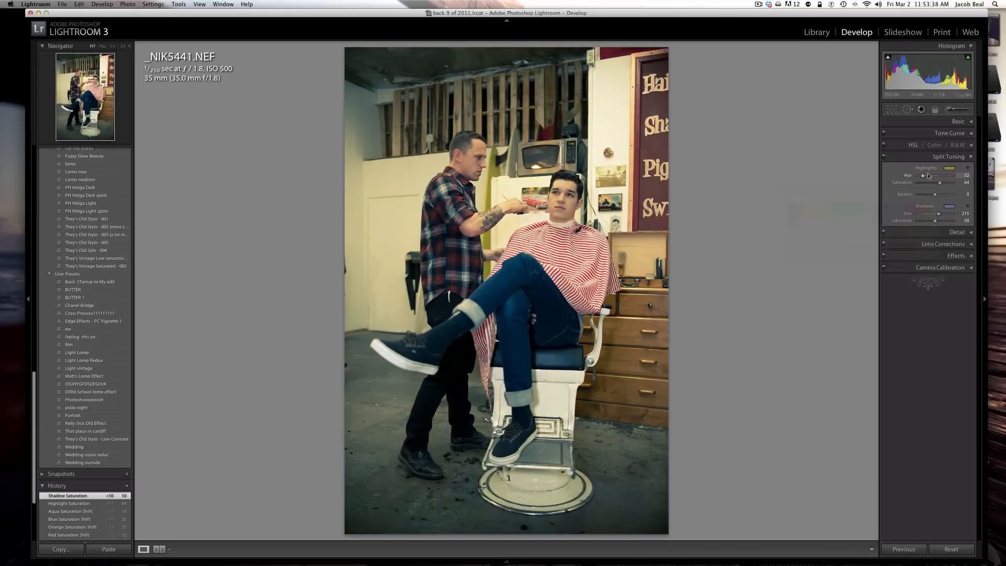
Reduce the split toning saturation to 2 for the highlights and 15 for the shadows.
left_click_drag(930, 183, 922, 185)
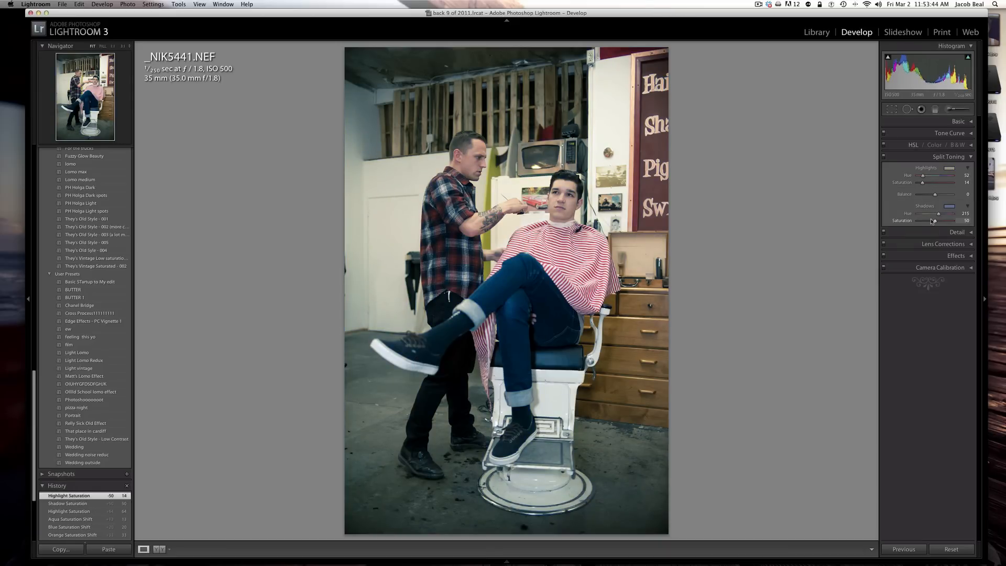
left_click_drag(932, 221, 923, 222)
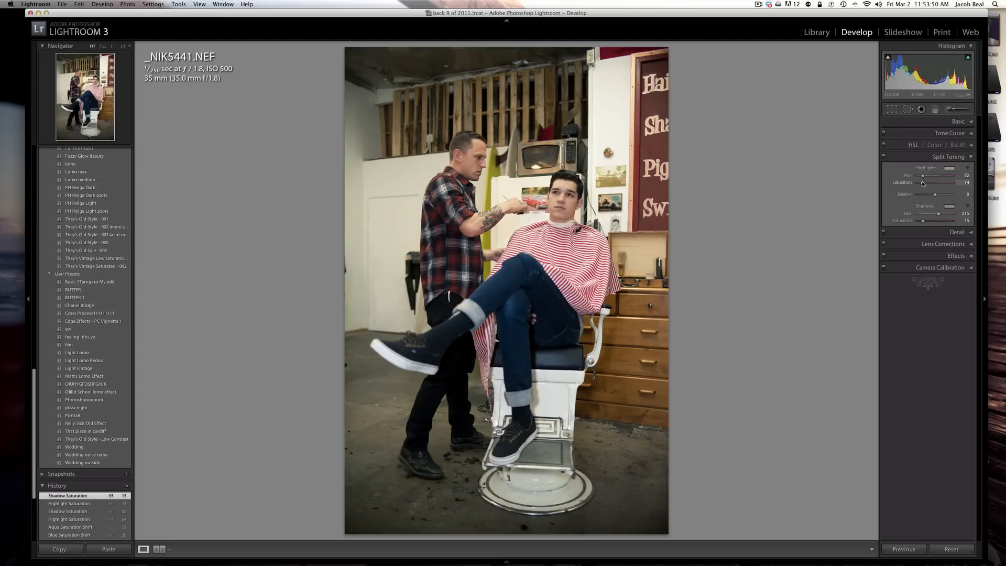
left_click_drag(921, 183, 918, 184)
left_click(961, 156)
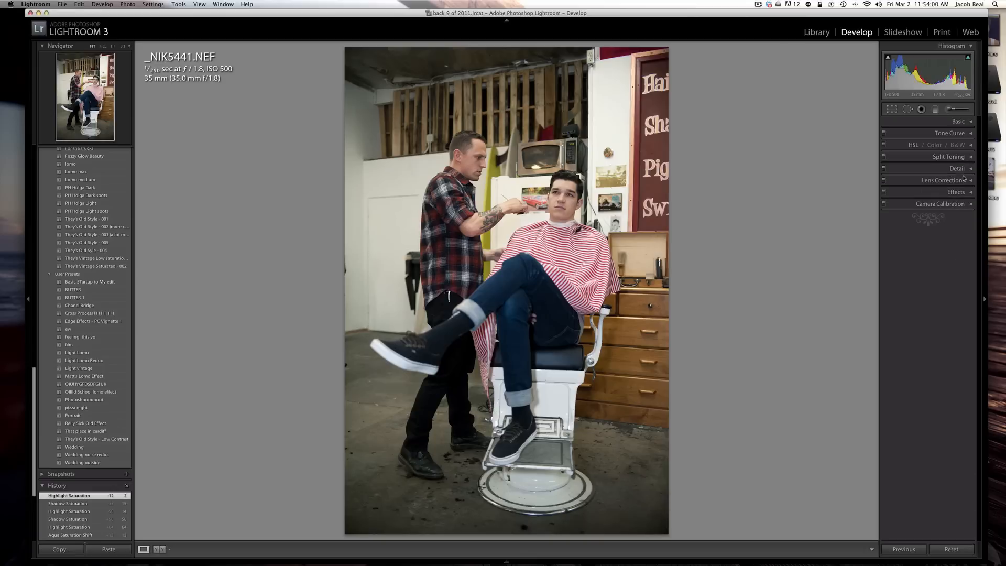
Sharpen the photo with an amount of 60 and masking of 24, checking the detail on a close-up of the faces.
left_click(968, 169)
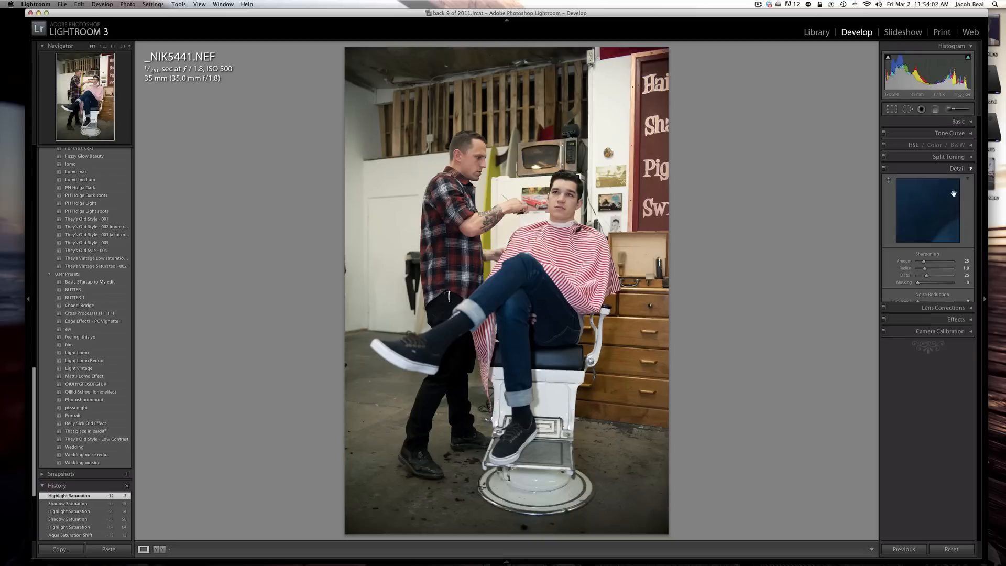
left_click_drag(930, 287, 924, 282)
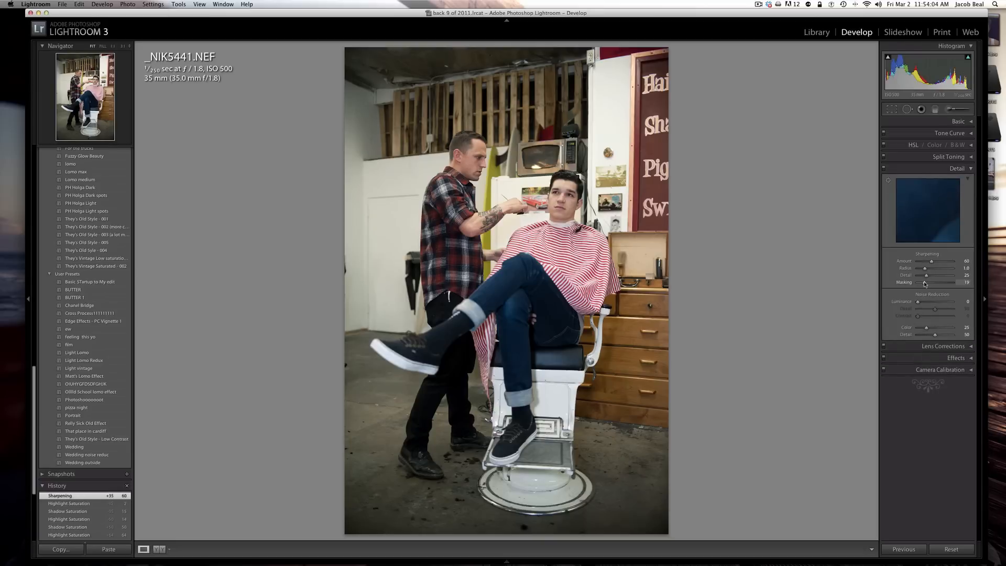
key("z")
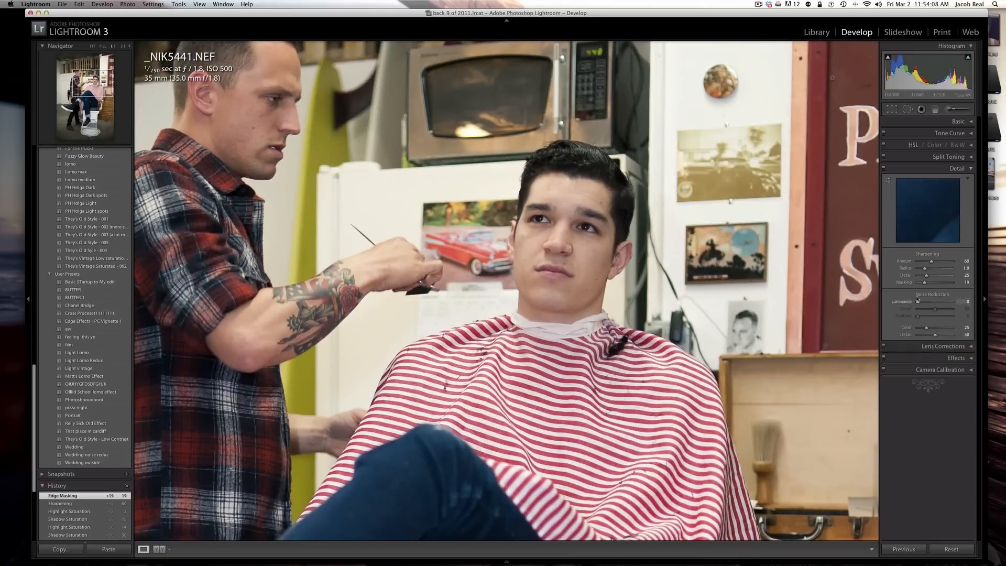
left_click_drag(925, 284, 911, 286)
left_click_drag(916, 285, 926, 283)
left_click(971, 169)
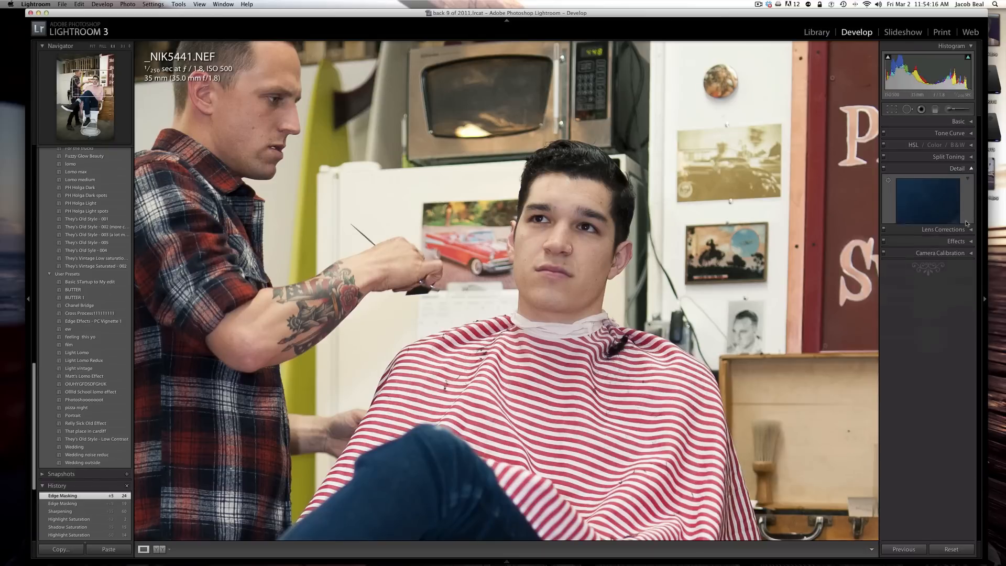
Add a post-crop vignette in Highlight Priority style with amount -16, midpoint 88 and feather 100.
left_click(964, 180)
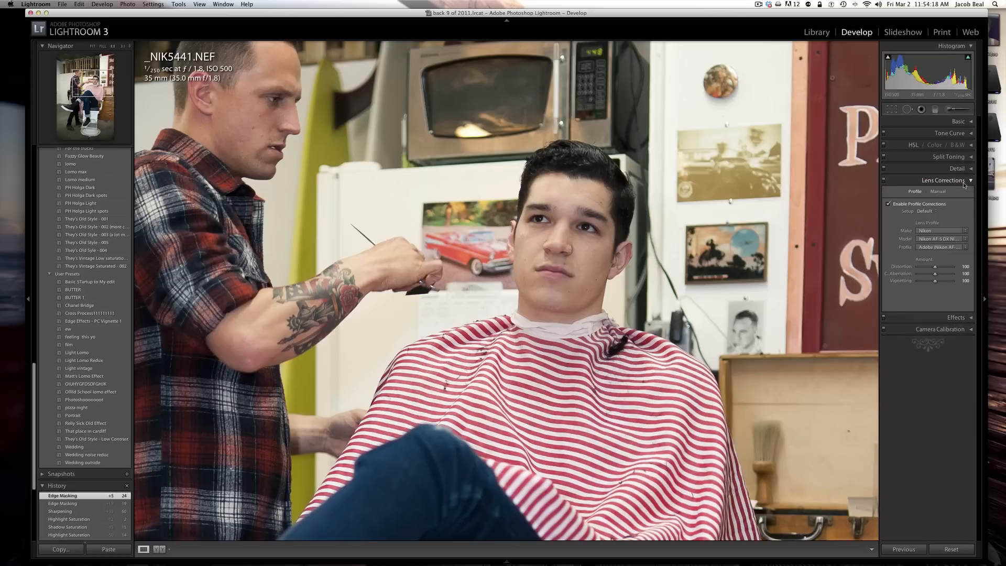
left_click(969, 181)
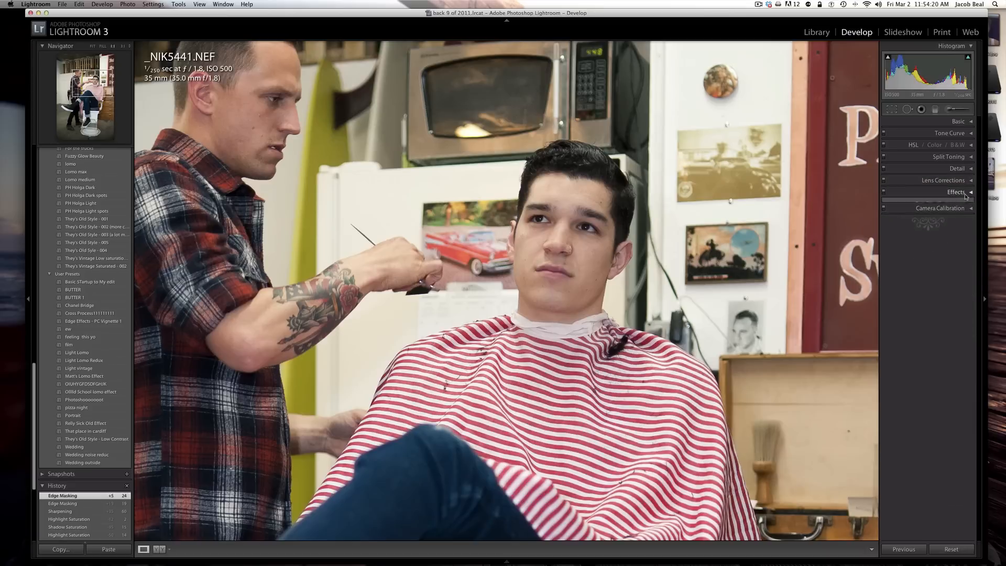
left_click(954, 192)
left_click(796, 296)
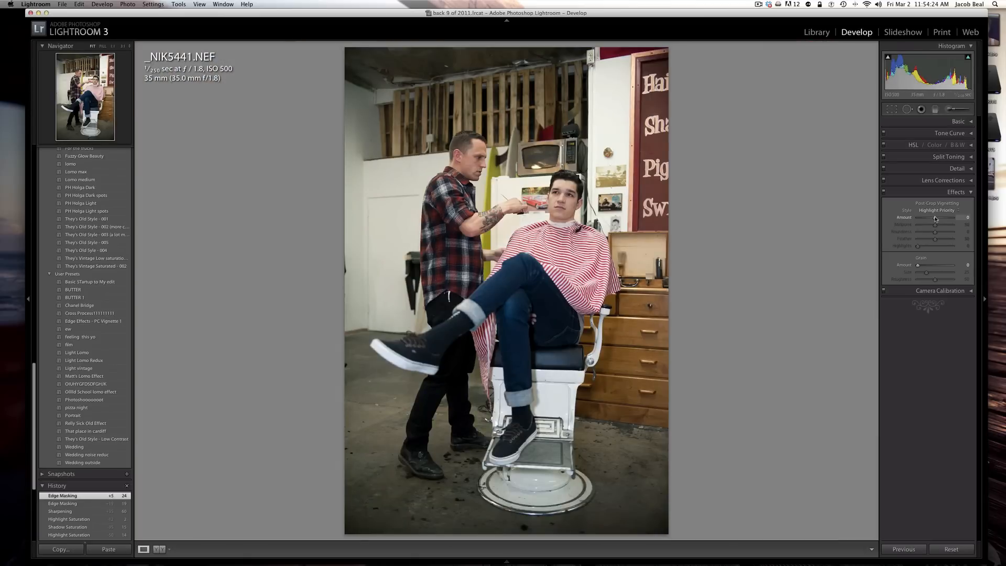
left_click_drag(935, 218, 955, 238)
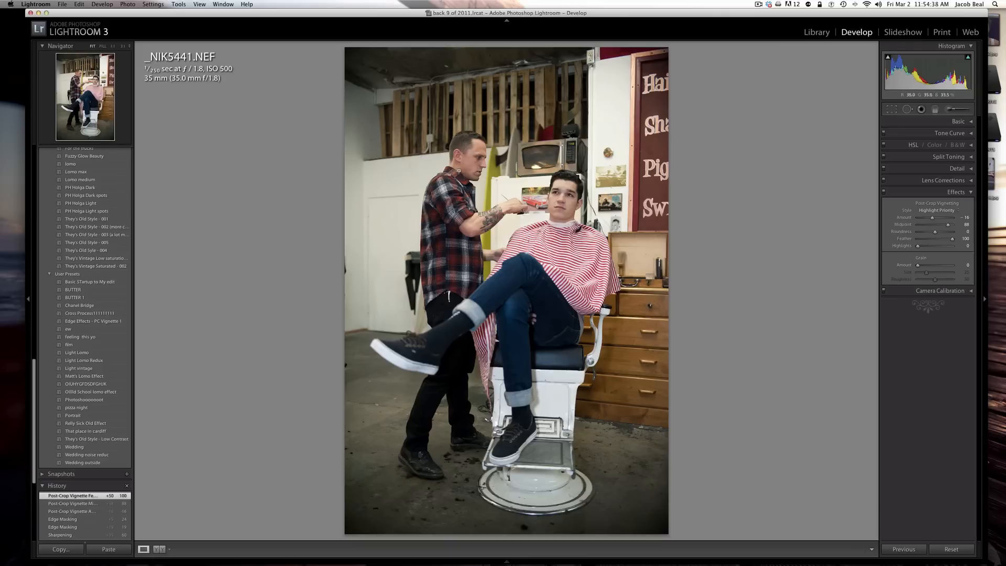
Send the selected barber-shop photo _NIK5441.NEF from Lightroom to Photoshop for editing.
mouse_move(564, 554)
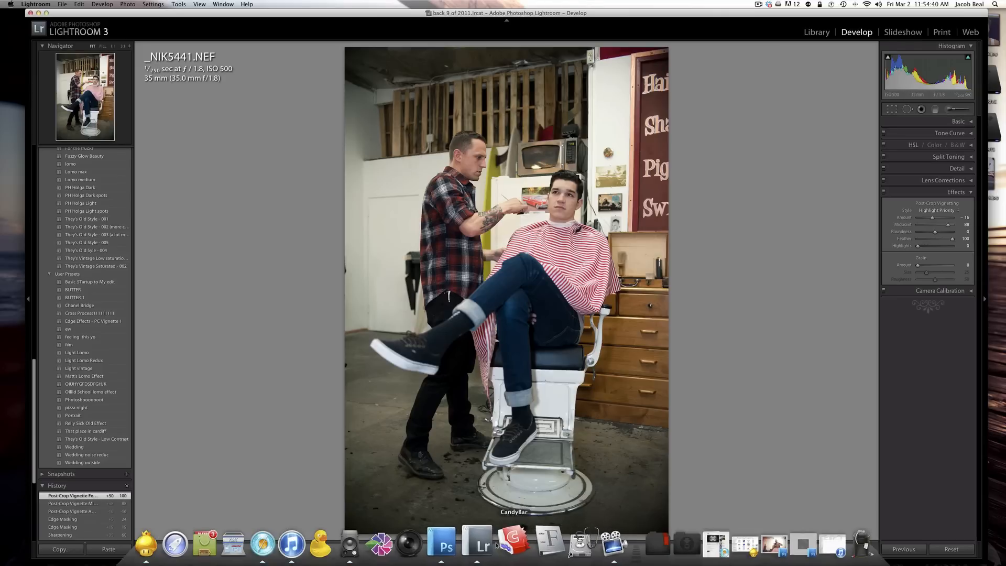
mouse_move(526, 559)
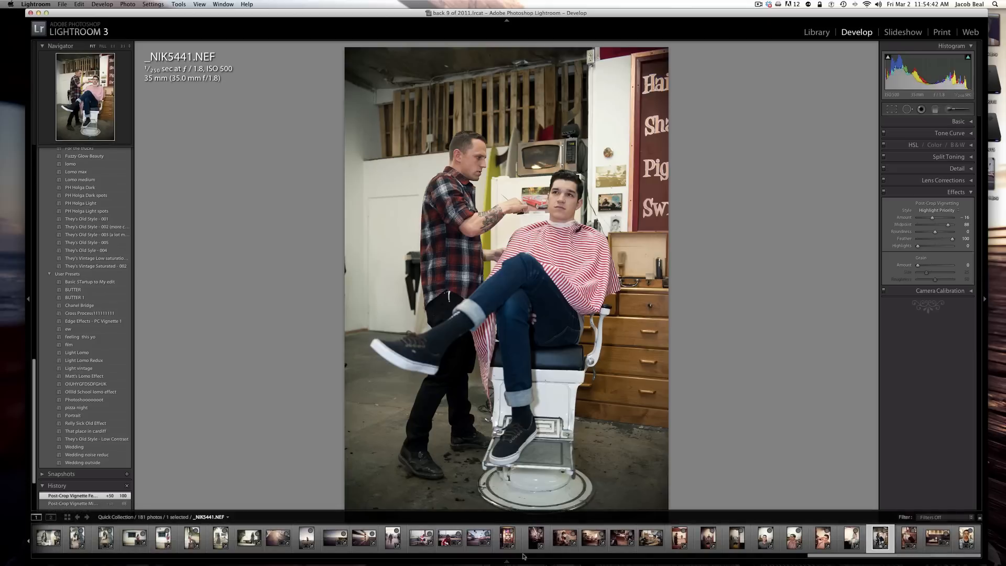
right_click(881, 538)
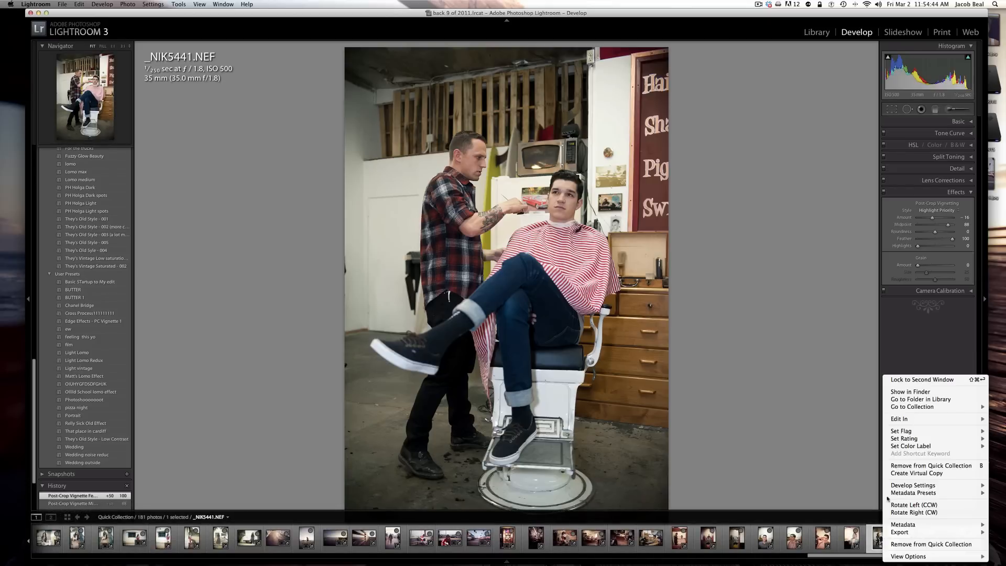
mouse_move(904, 419)
left_click(860, 420)
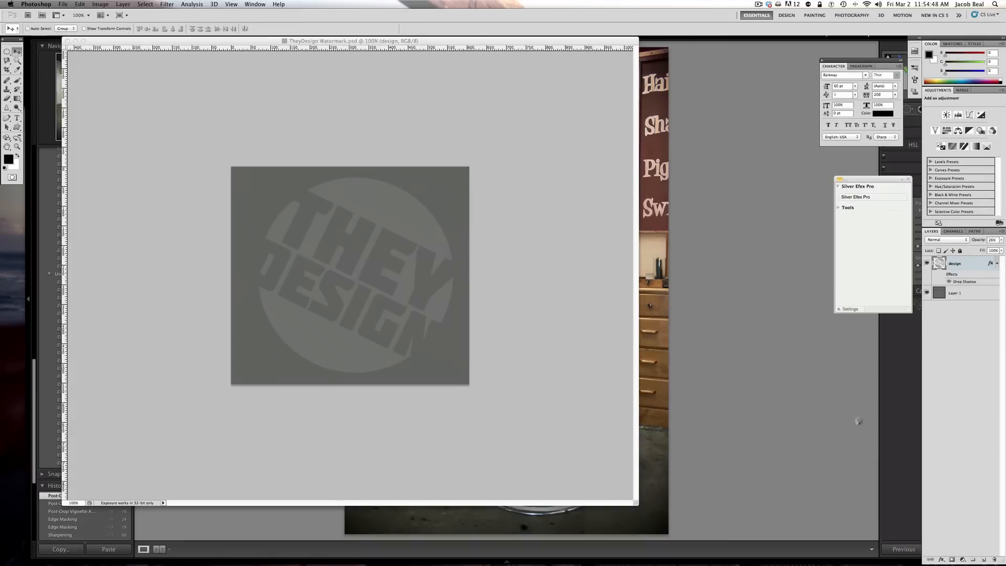
left_click(779, 249)
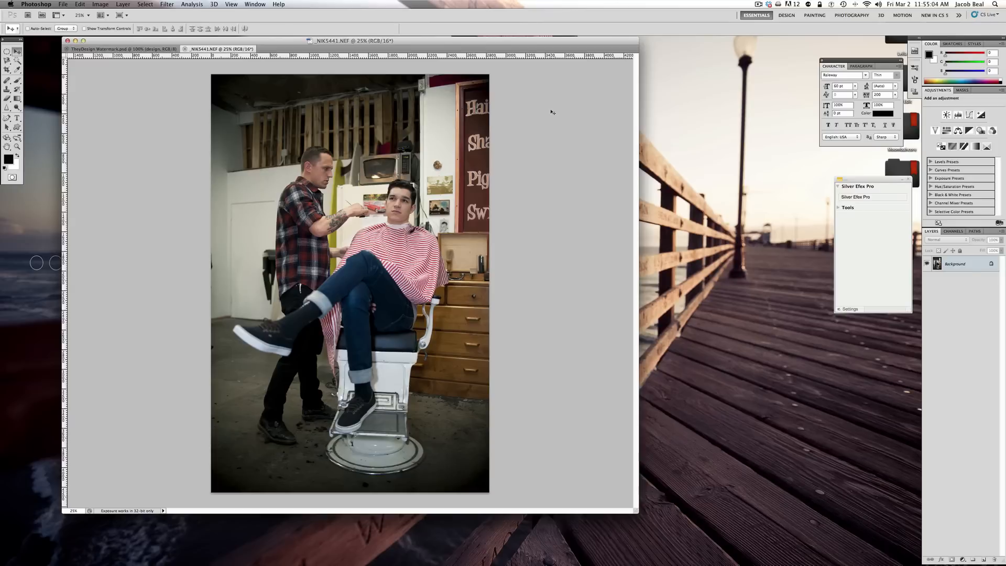
Add an Exposure adjustment layer above the photo with an offset of +0.0183 to lift the blacks.
left_click(983, 115)
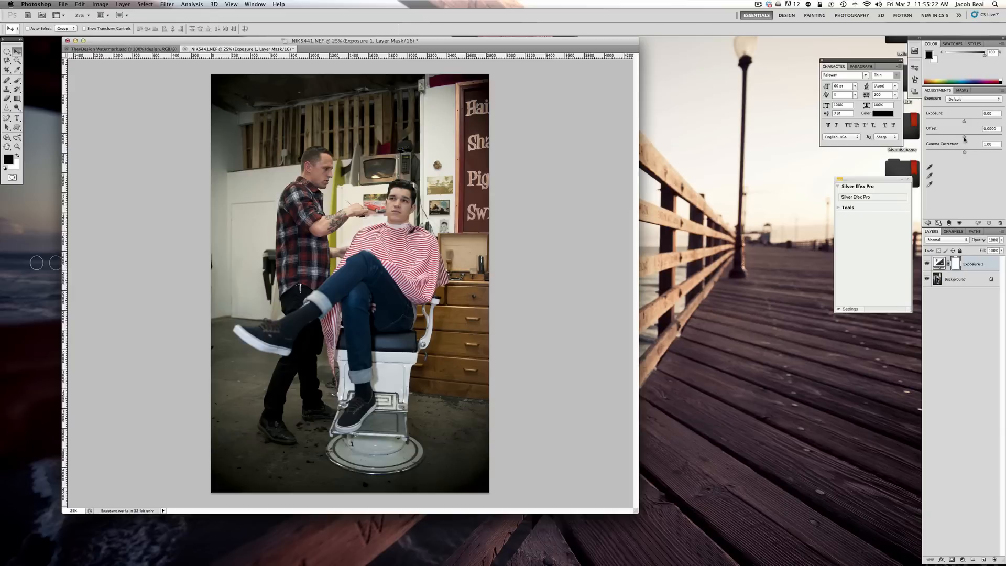
left_click_drag(965, 139, 966, 140)
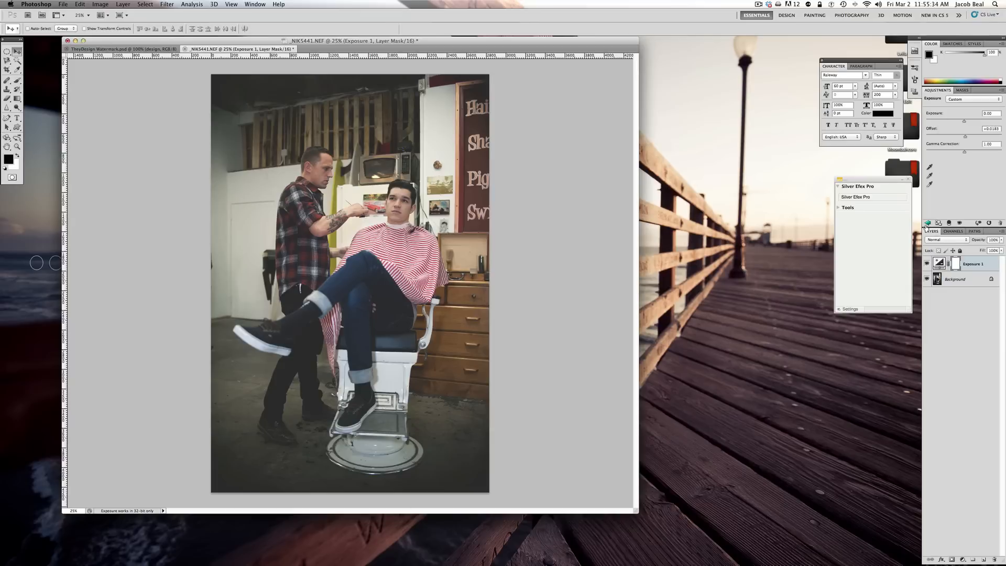
left_click(927, 223)
Select the Background layer and compare the photo with the Exposure layer hidden and shown.
left_click(950, 279)
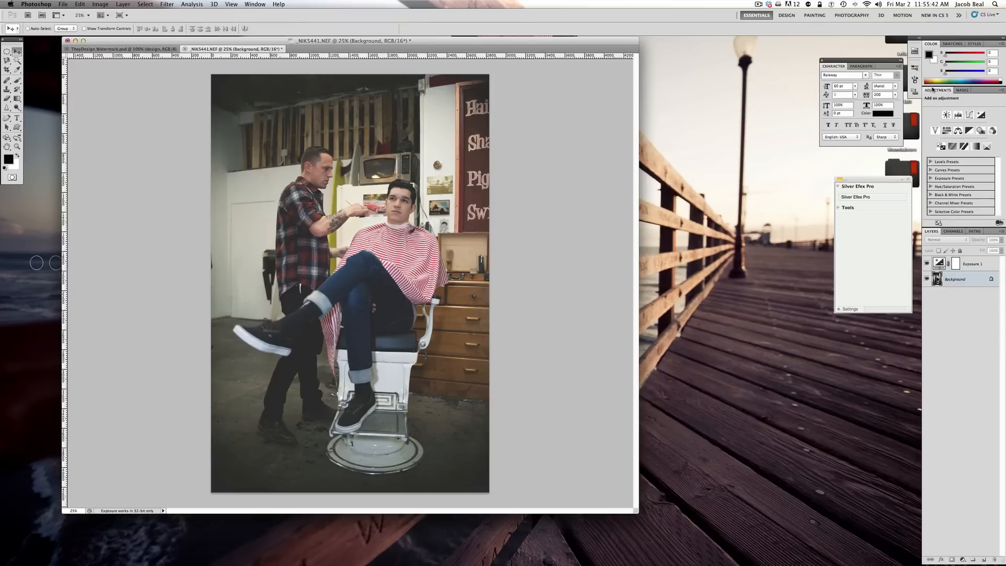
left_click(255, 4)
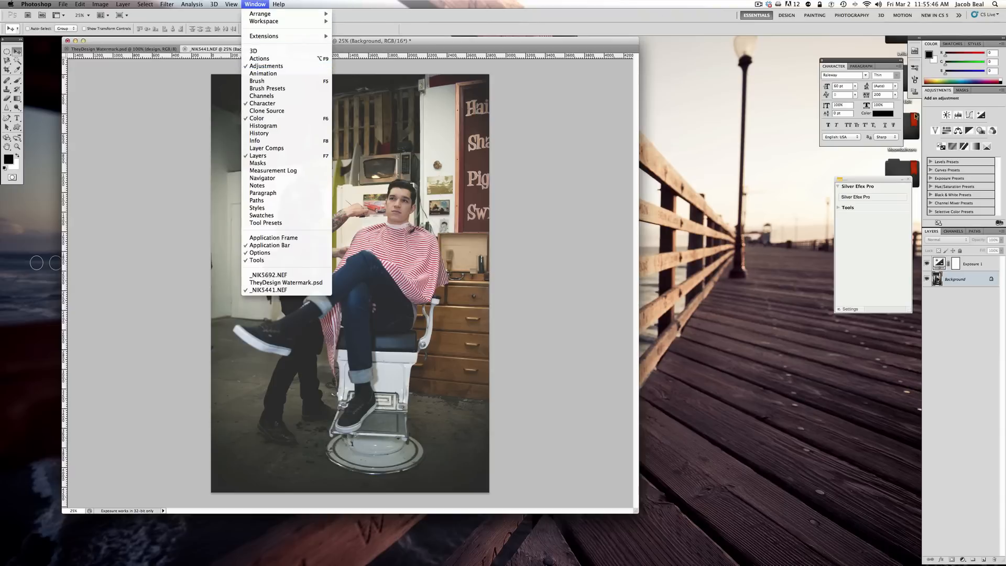
left_click(979, 289)
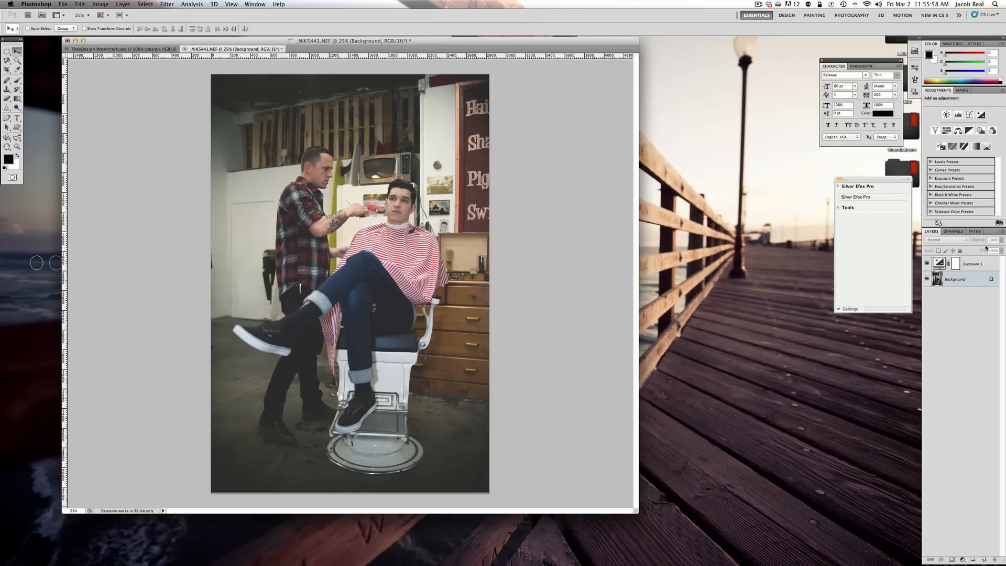
left_click(926, 265)
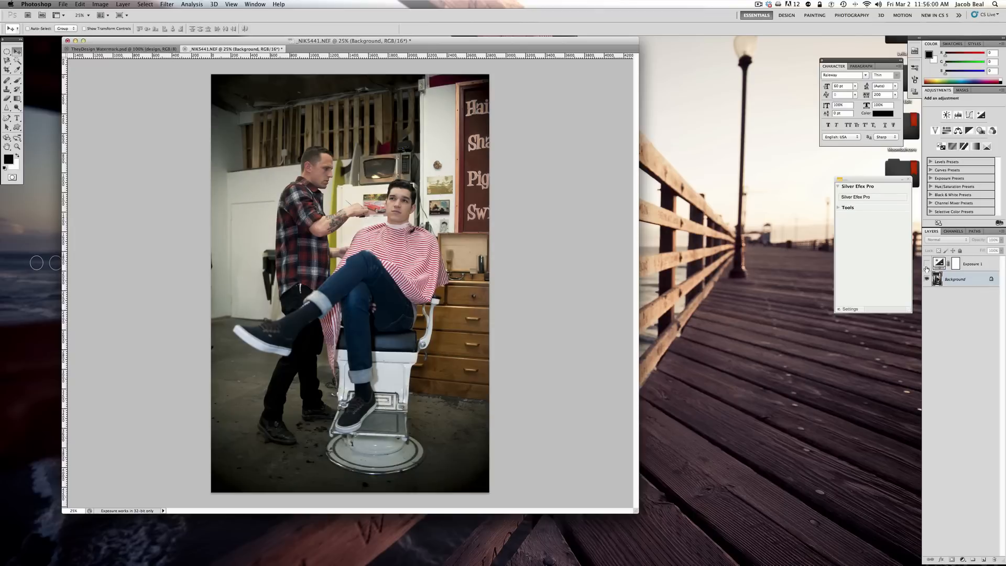
left_click(927, 264)
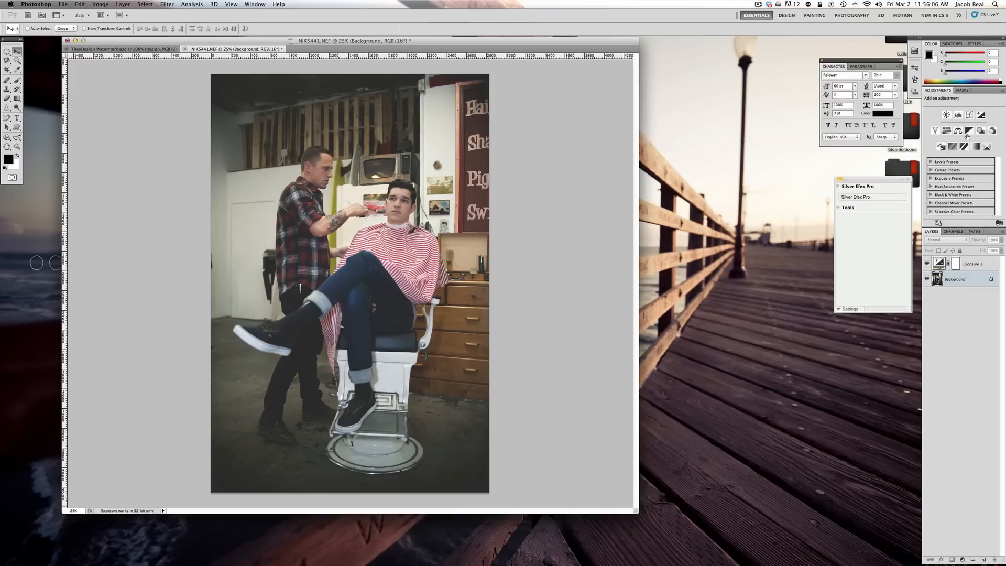
Add a Selective Color adjustment layer above the Background with Magenta at +6 for the Blacks, checking the shadows close up.
left_click(986, 147)
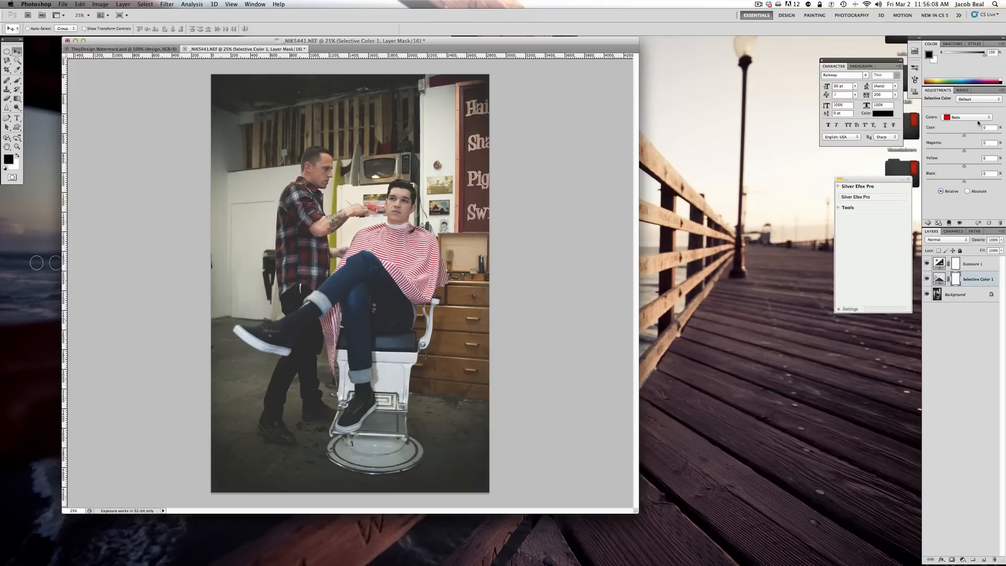
left_click(976, 118)
left_click(974, 172)
left_click_drag(964, 153, 967, 153)
key("super+plus")
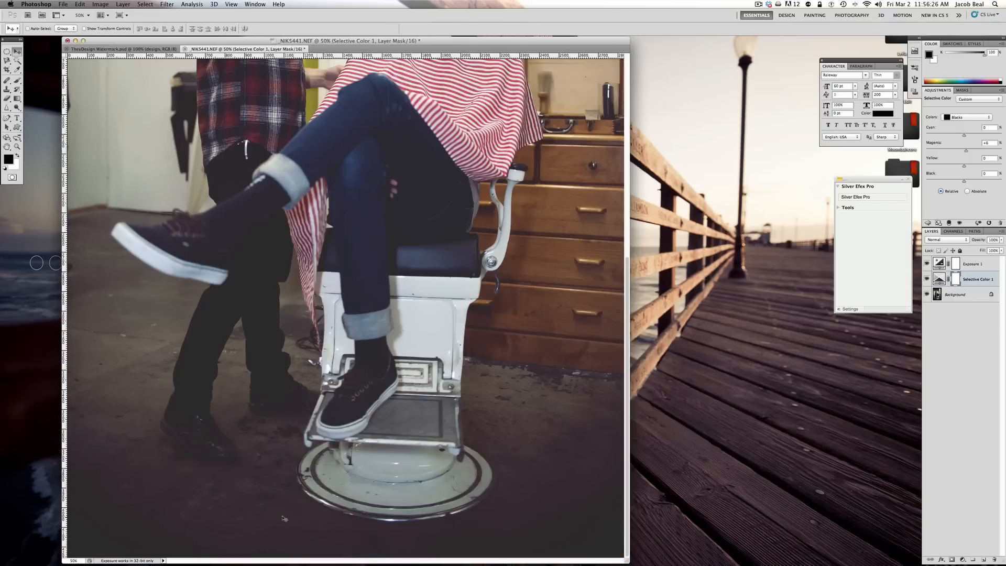
key("super+minus")
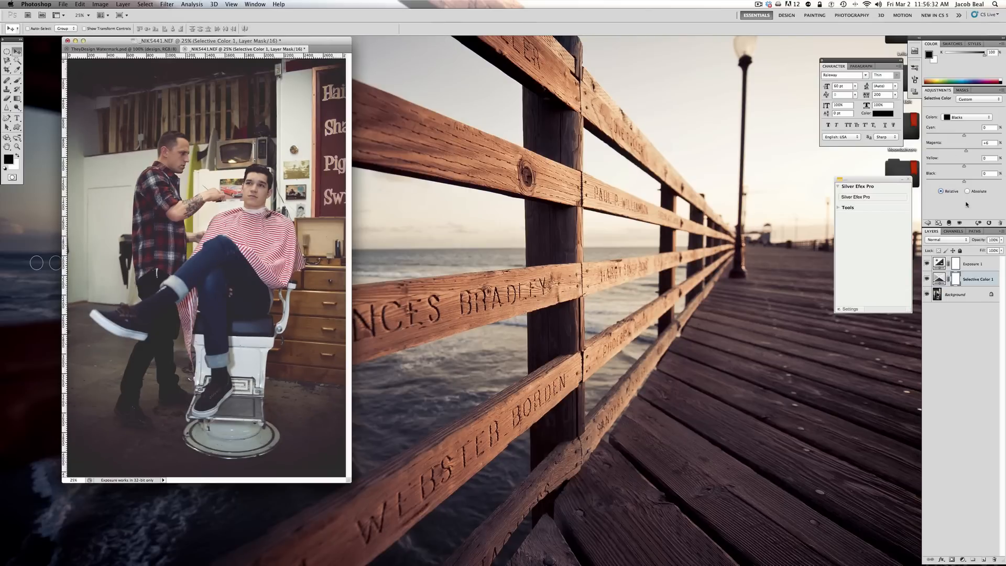
Slightly lower Yellow and Cyan for the Whites in the Selective Color layer, and move the photo window toward the screen's center.
left_click(954, 117)
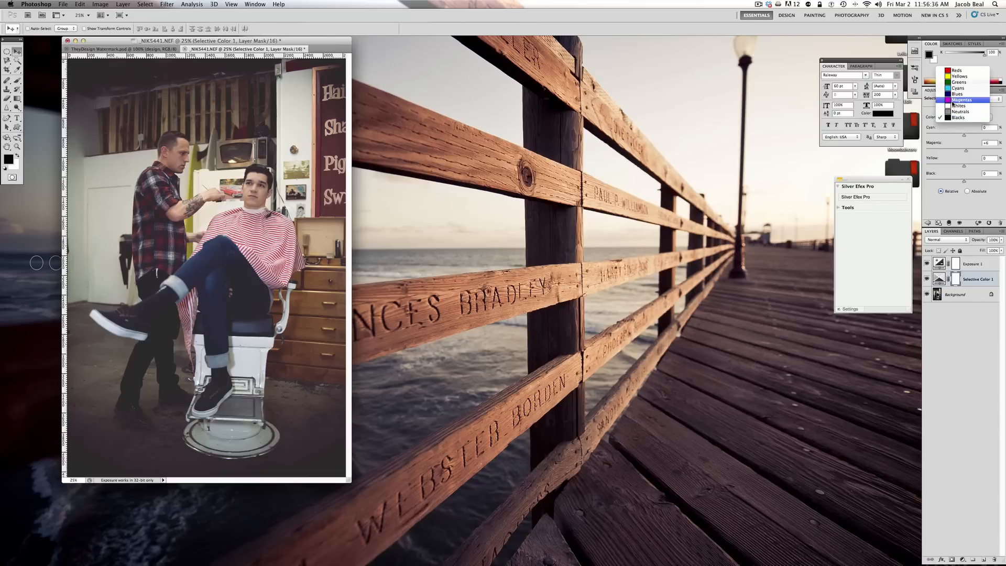
left_click(953, 106)
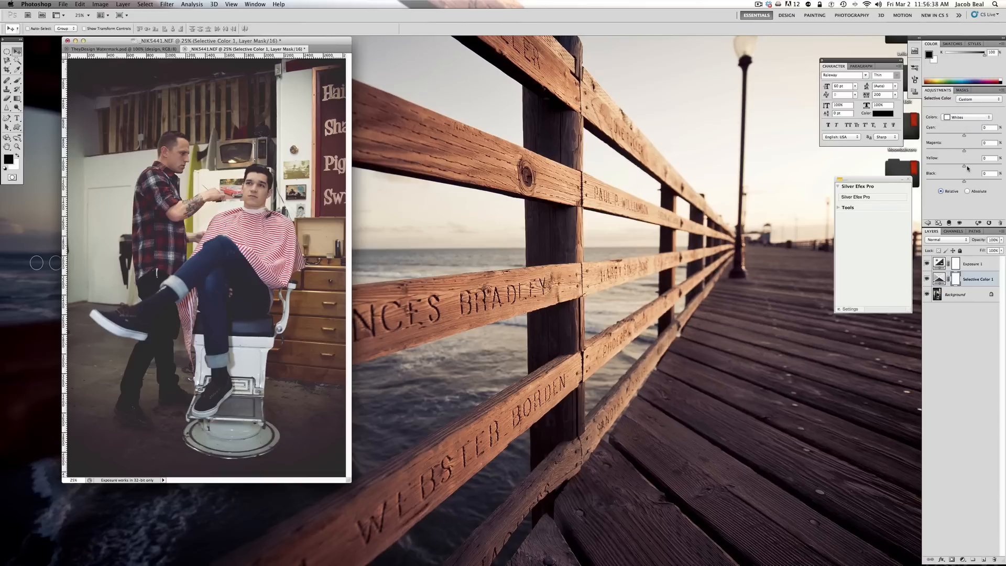
left_click_drag(964, 167, 960, 167)
left_click_drag(963, 136, 962, 135)
left_click(967, 298)
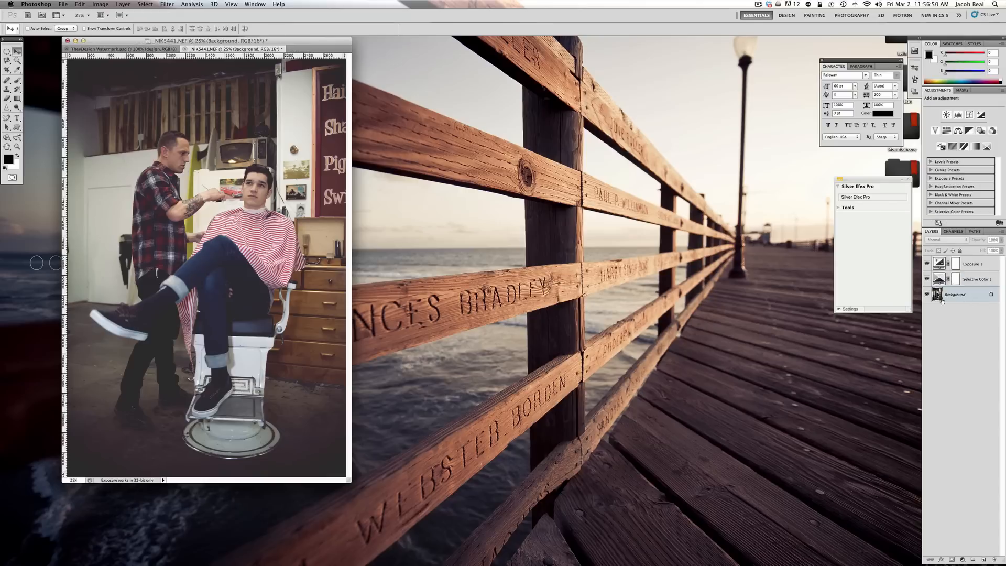
left_click_drag(202, 38, 470, 58)
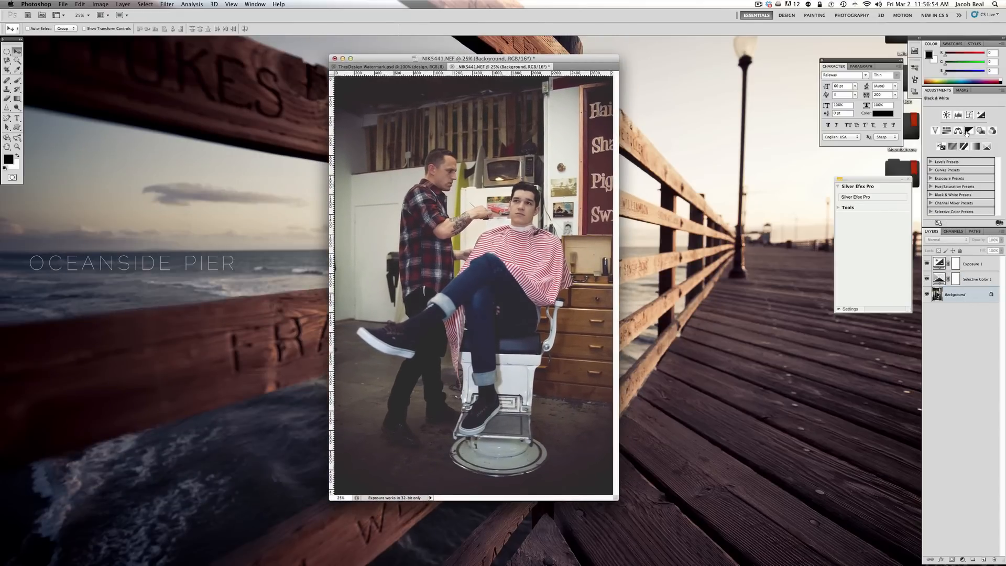
Try a Color Balance adjustment layer on the shadows above the Background, and delete it.
left_click(956, 131)
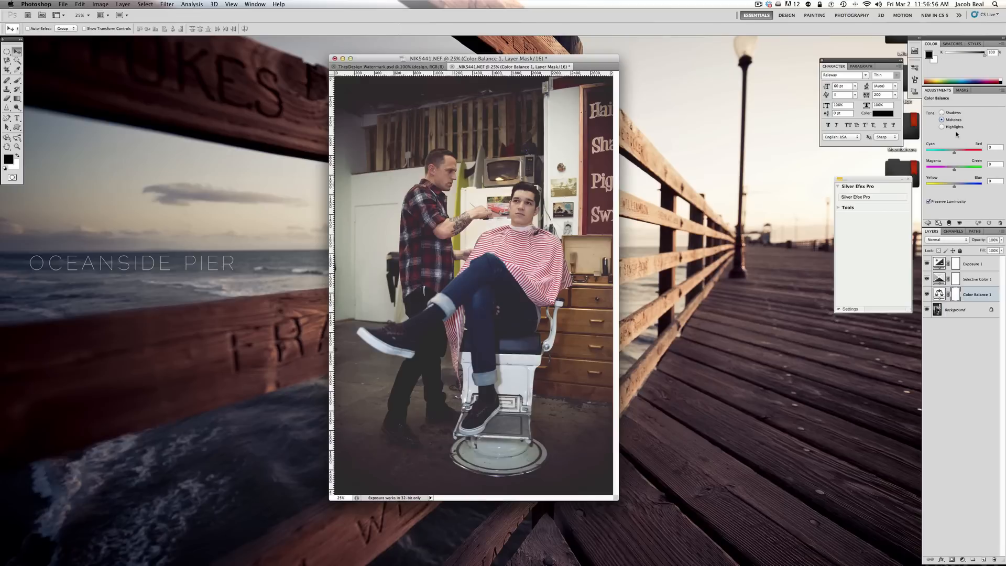
left_click(947, 114)
left_click(989, 165)
left_click(928, 223)
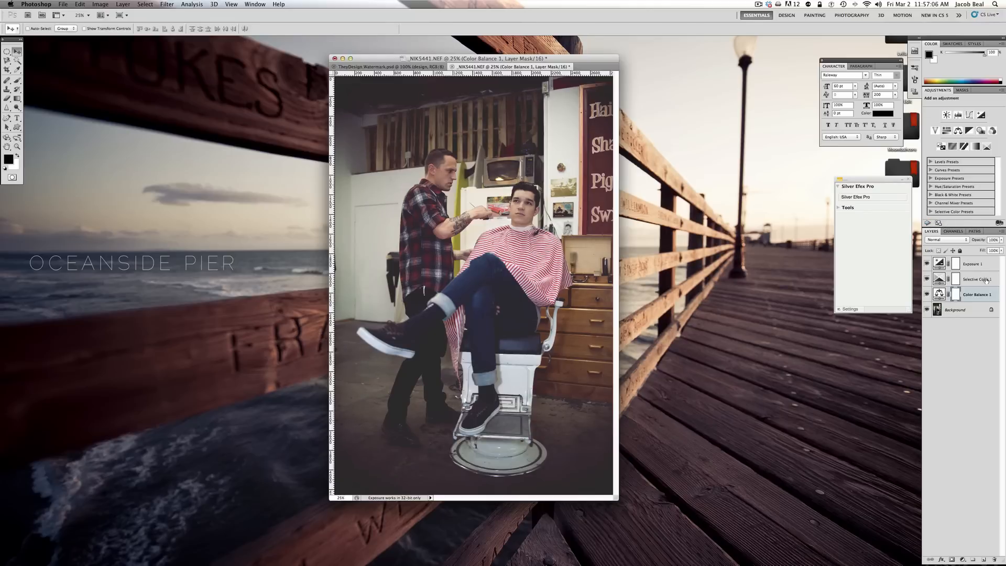
key("BackSpace")
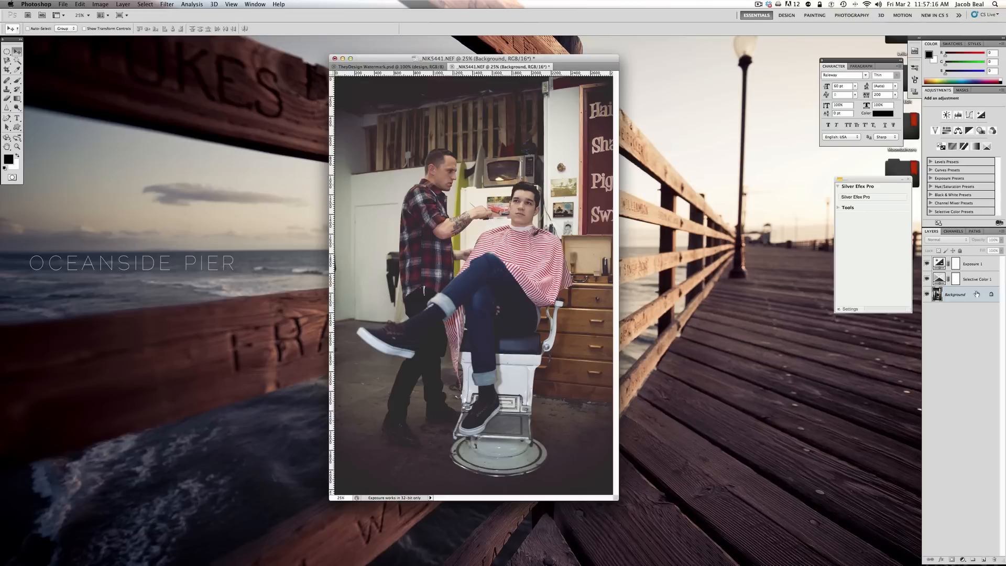
Try an offset of +0.0288 on the Exposure layer and undo the change.
left_click(974, 268)
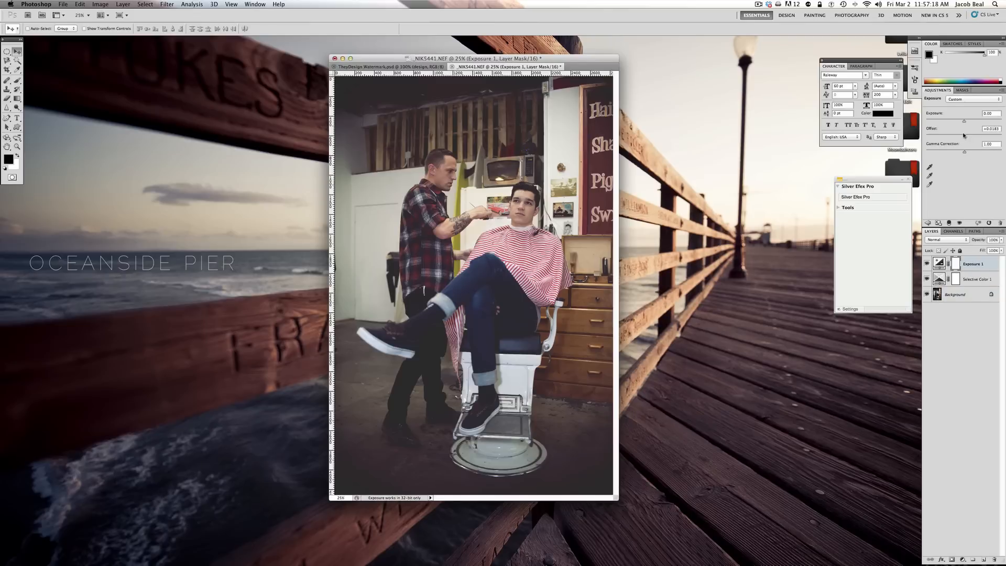
left_click_drag(967, 137, 967, 137)
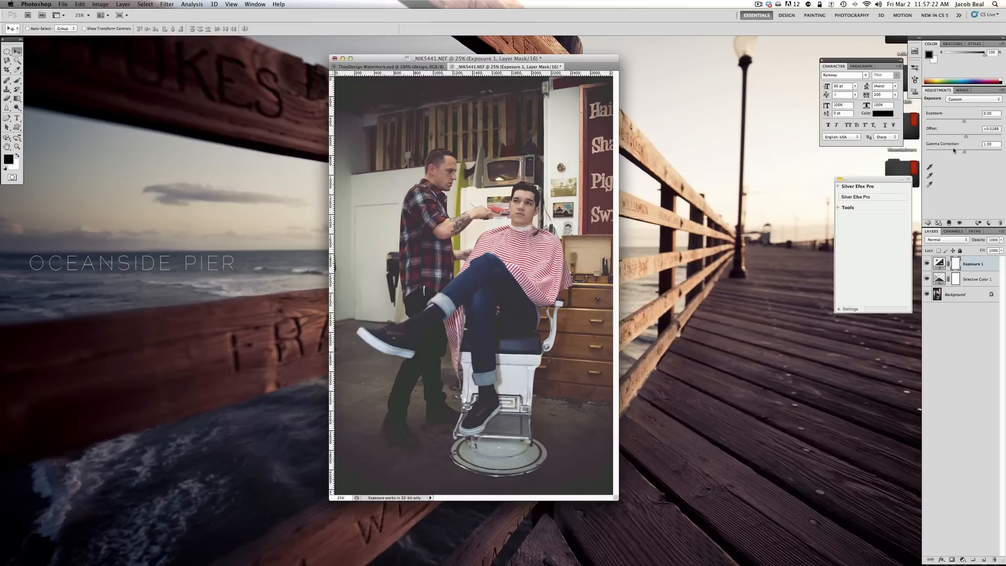
key("super+z")
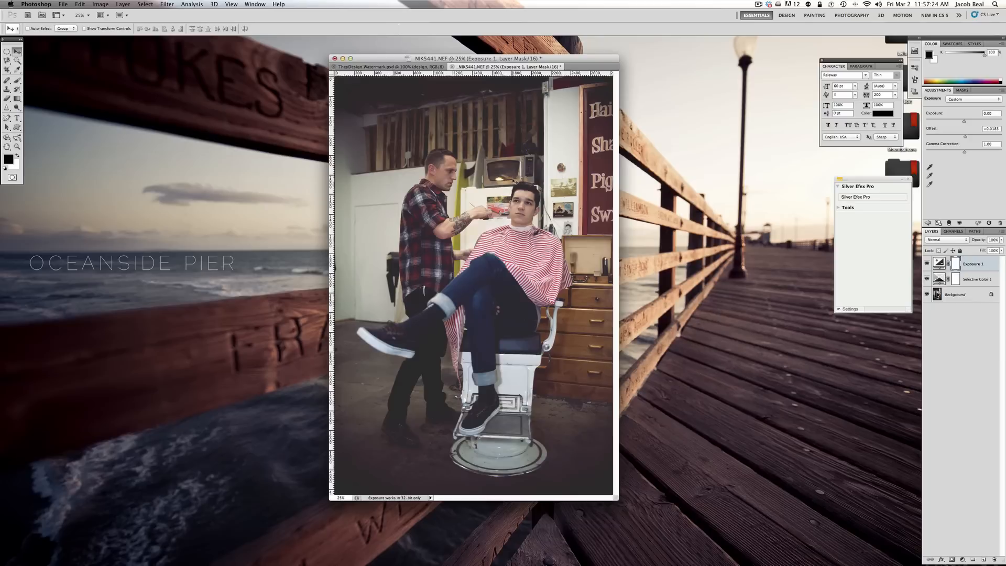
Add the text "BEAR FLAG" in white across the upper part of the photo, directly above the Background layer.
left_click_drag(616, 499, 632, 503)
left_click(956, 293)
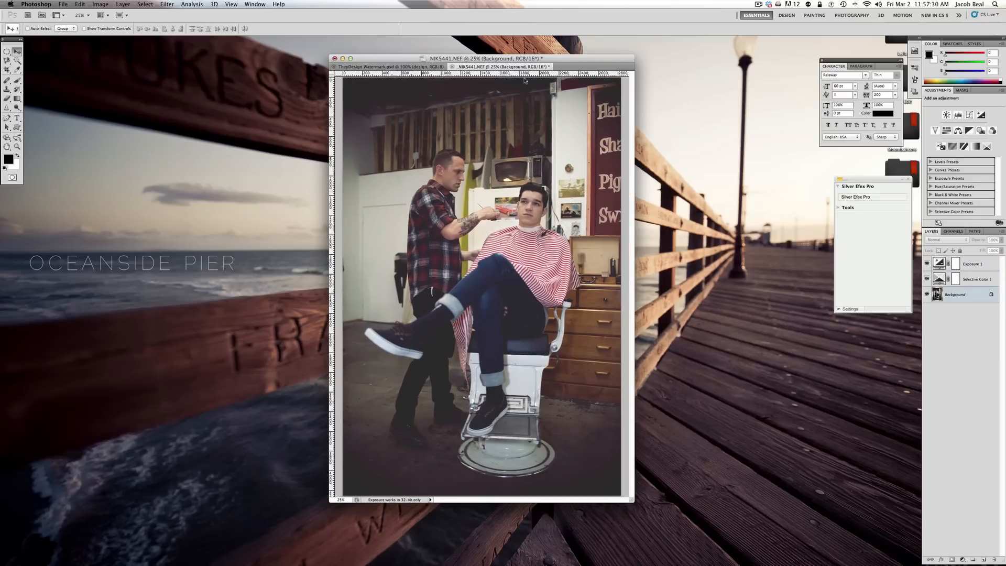
left_click(17, 117)
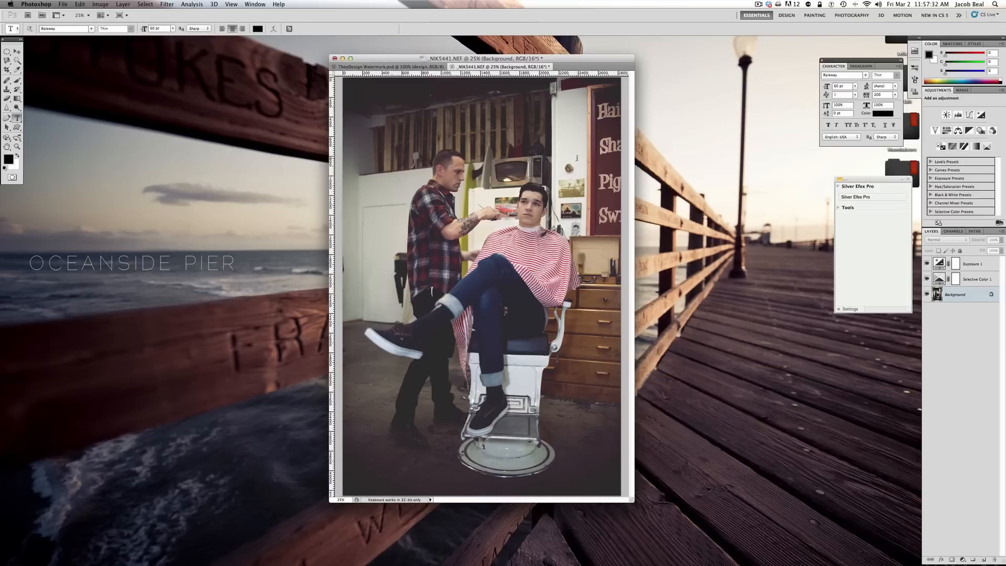
left_click(461, 126)
left_click(257, 29)
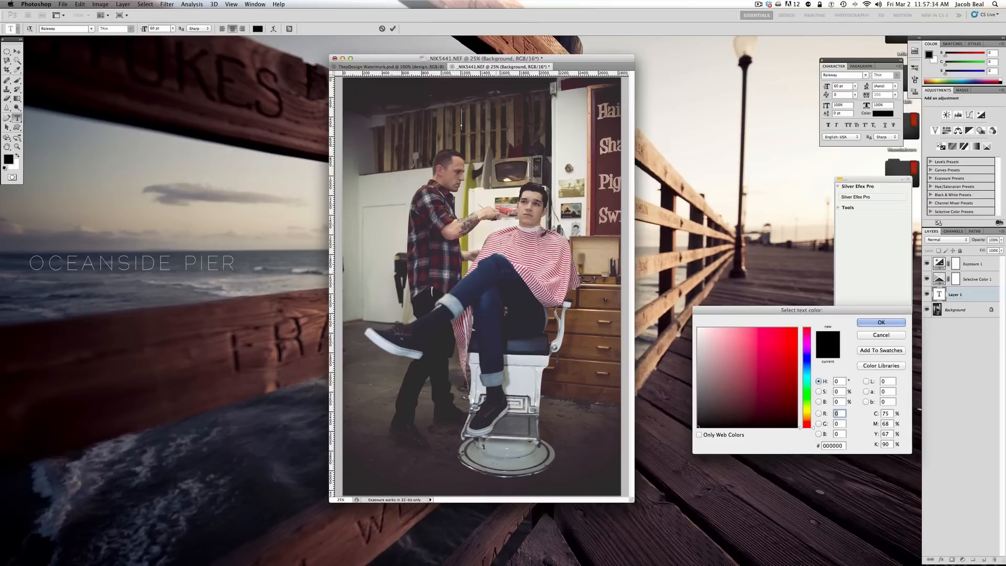
left_click(698, 328)
left_click(881, 323)
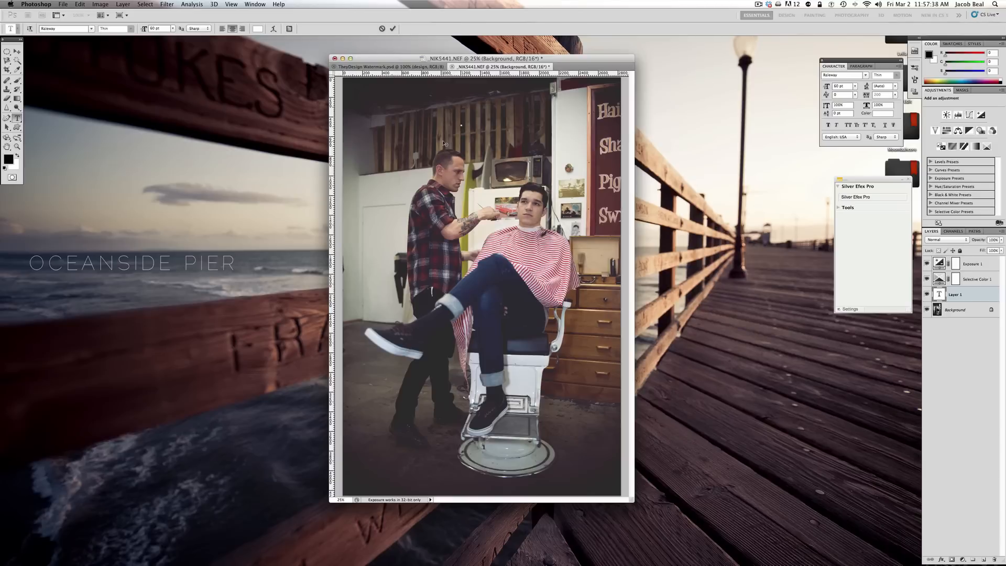
type("BEAR FI")
type("AG")
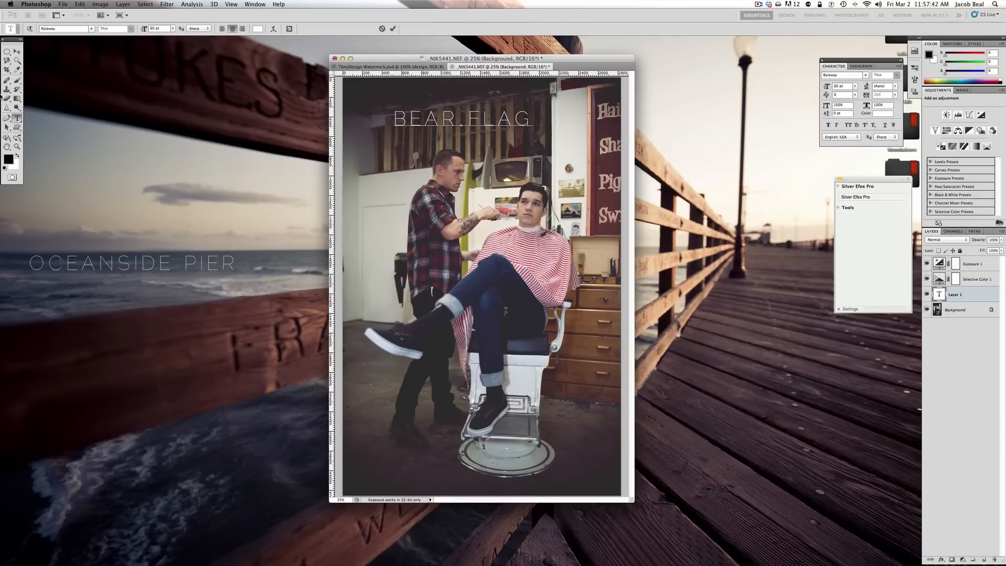
Reposition the BEAR FLAG text slightly lower and further left, over the wooden slats above the barber.
left_click(17, 51)
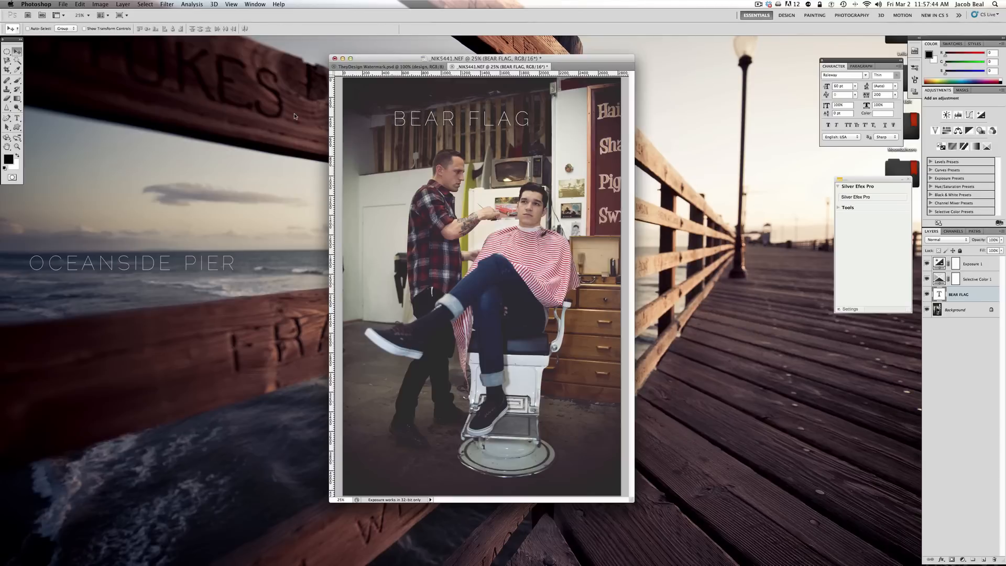
key("XF86AudioRaiseVolume")
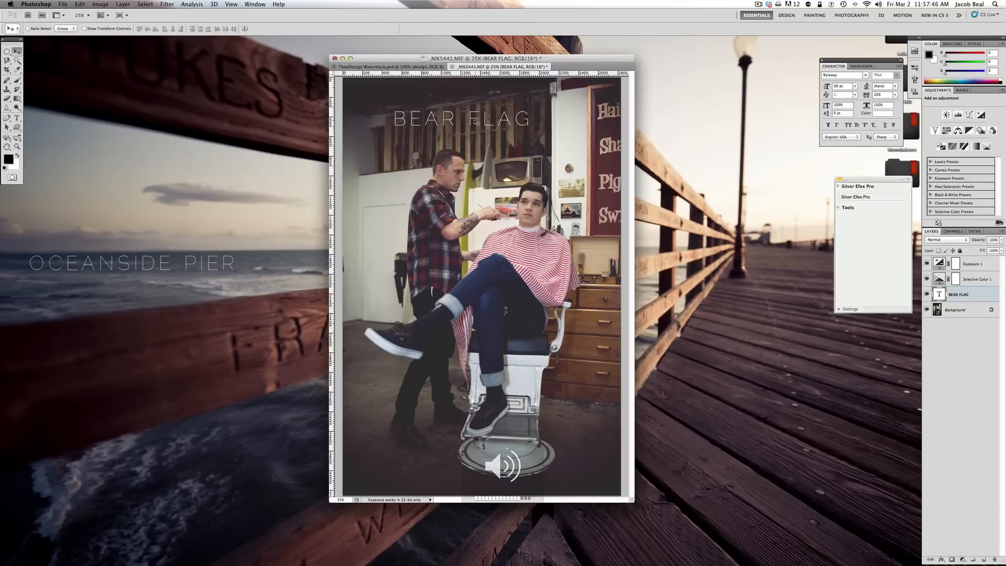
left_click_drag(474, 122, 445, 138)
key("shift+Left")
key("shift+Up")
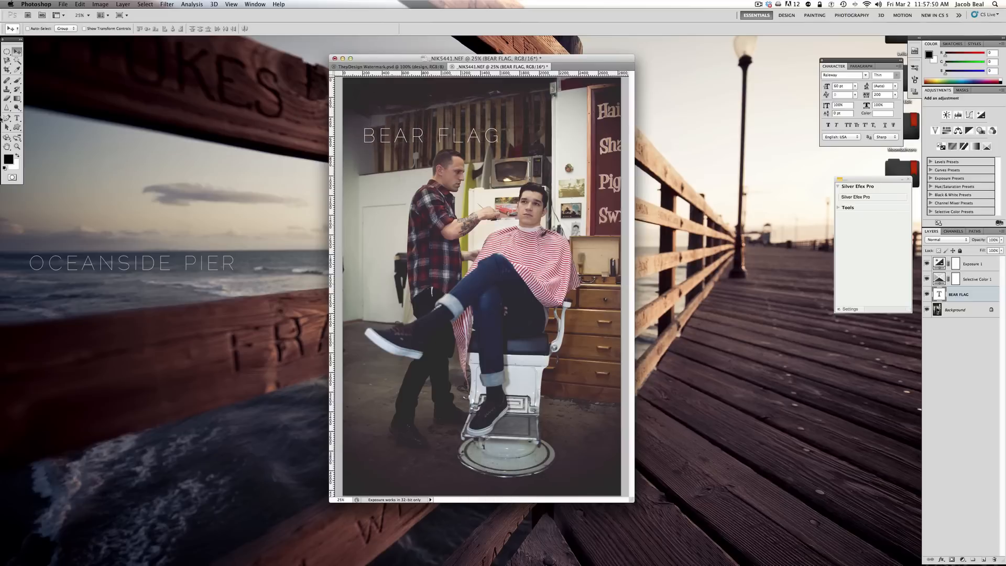
Move the BEAR FLAG text layer to the top of the layer stack, above the Exposure and Selective Color layers.
left_click(16, 118)
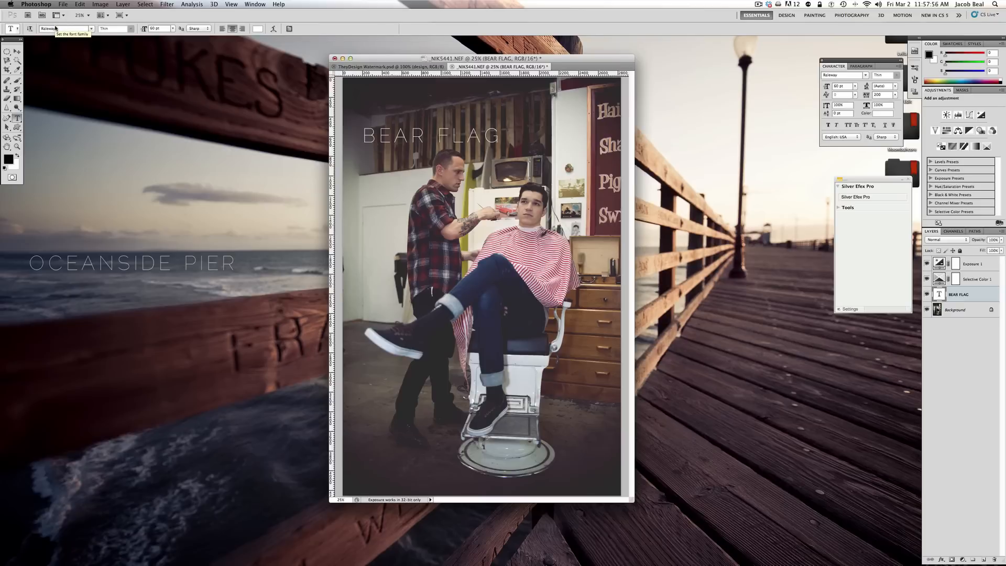
mouse_move(341, 558)
left_click_drag(978, 292, 978, 261)
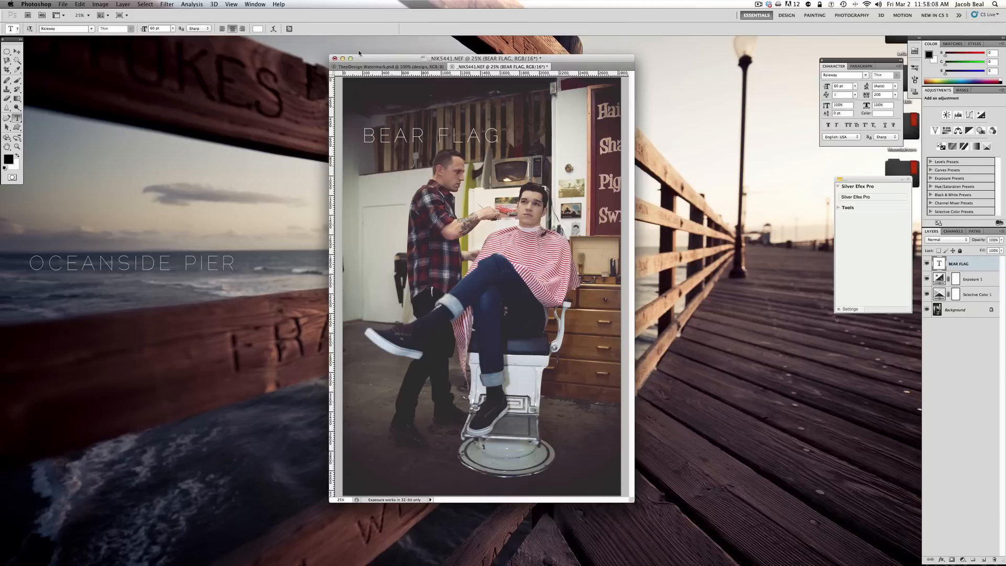
Copy the design layer from TheyDesign Watermark.psd into the barber photo and scale it down as a small watermark in the lower-right corner.
left_click(390, 67)
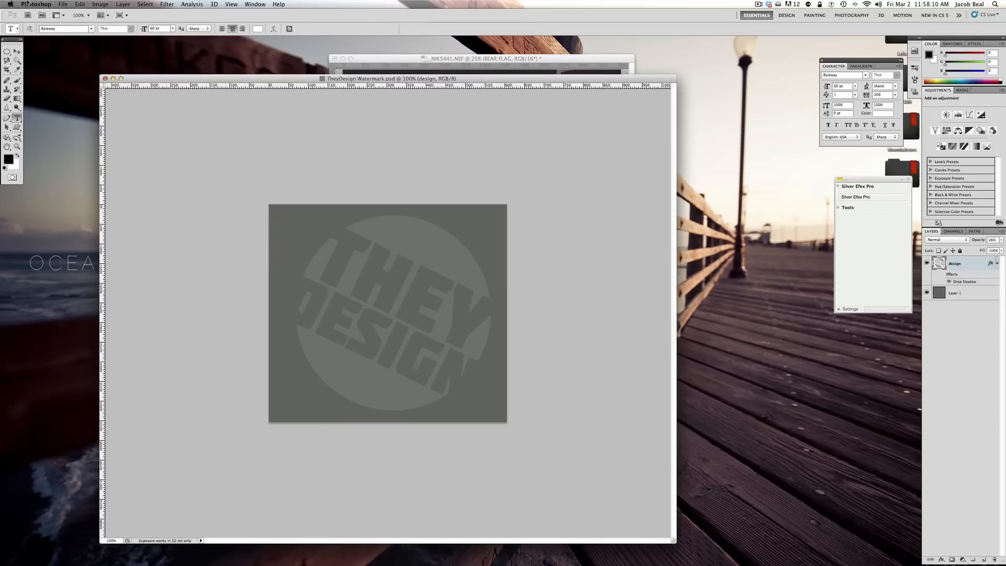
key("v")
left_click_drag(363, 253, 591, 461)
key("super+t")
key("Return")
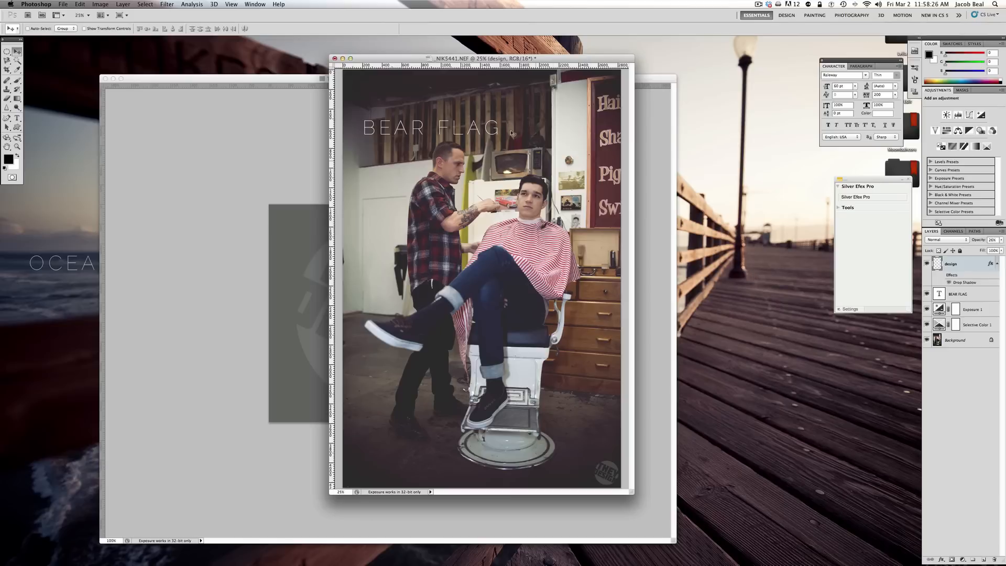
Examine the finished barber photo at 33.3% zoom, from the BEAR FLAG text down to the watermark.
key("super+equal")
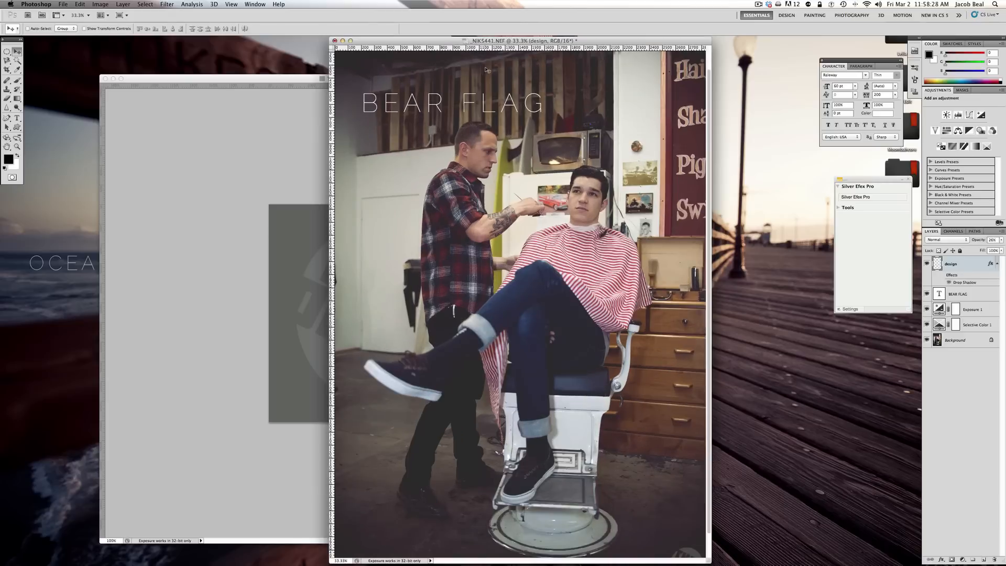
scroll(529, 124, "down", 2)
scroll(530, 124, "up", 4)
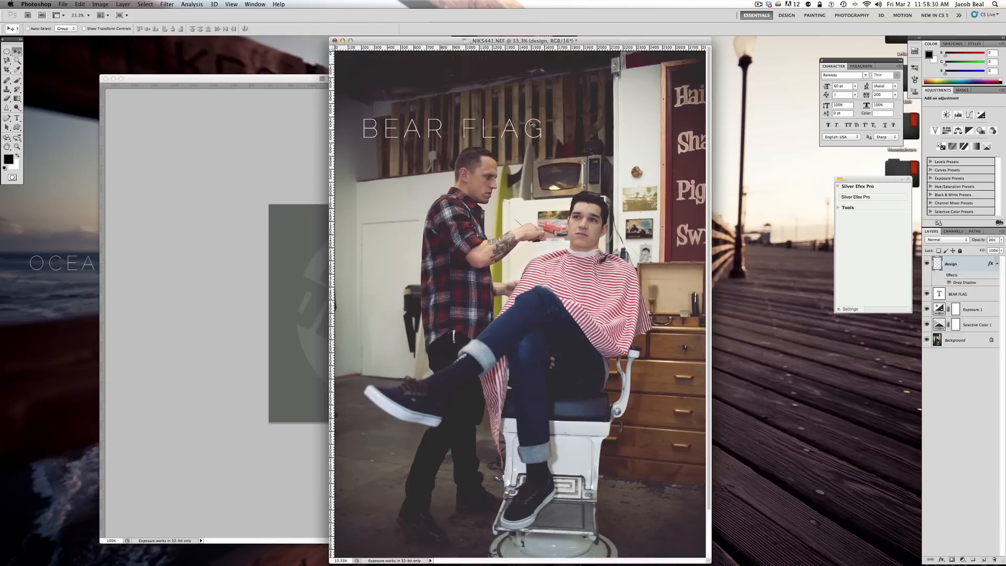
scroll(532, 123, "down", 4)
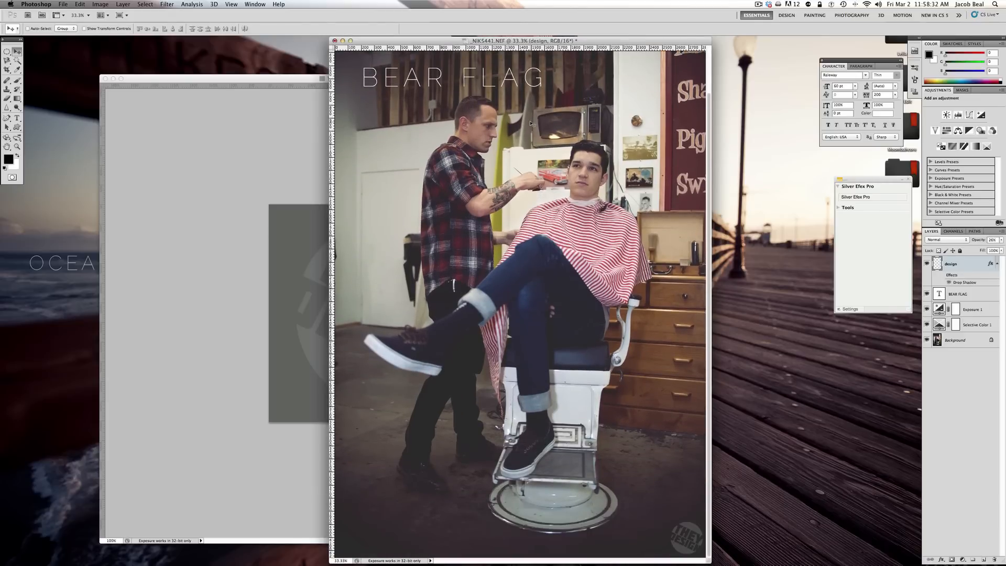
scroll(531, 123, "up", 4)
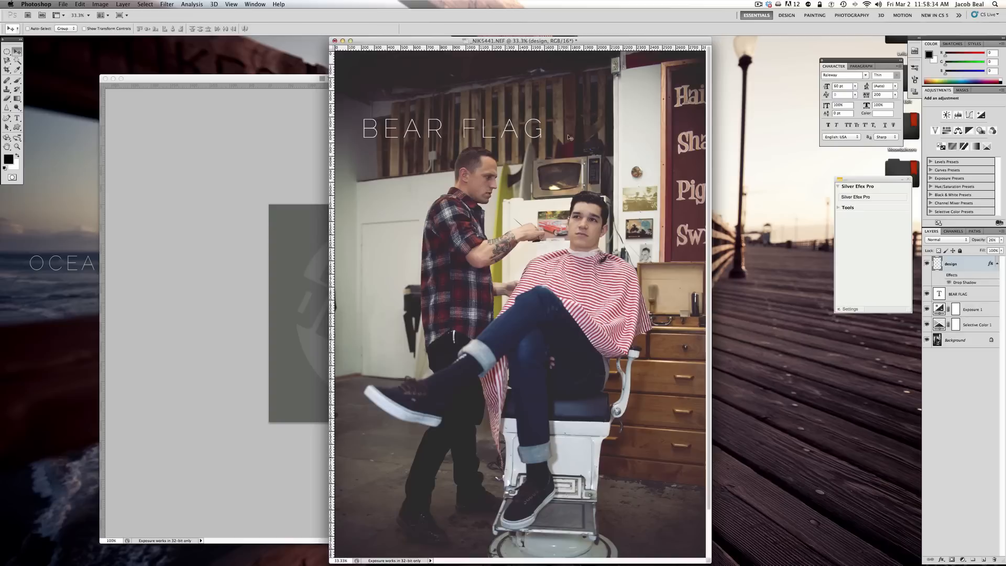